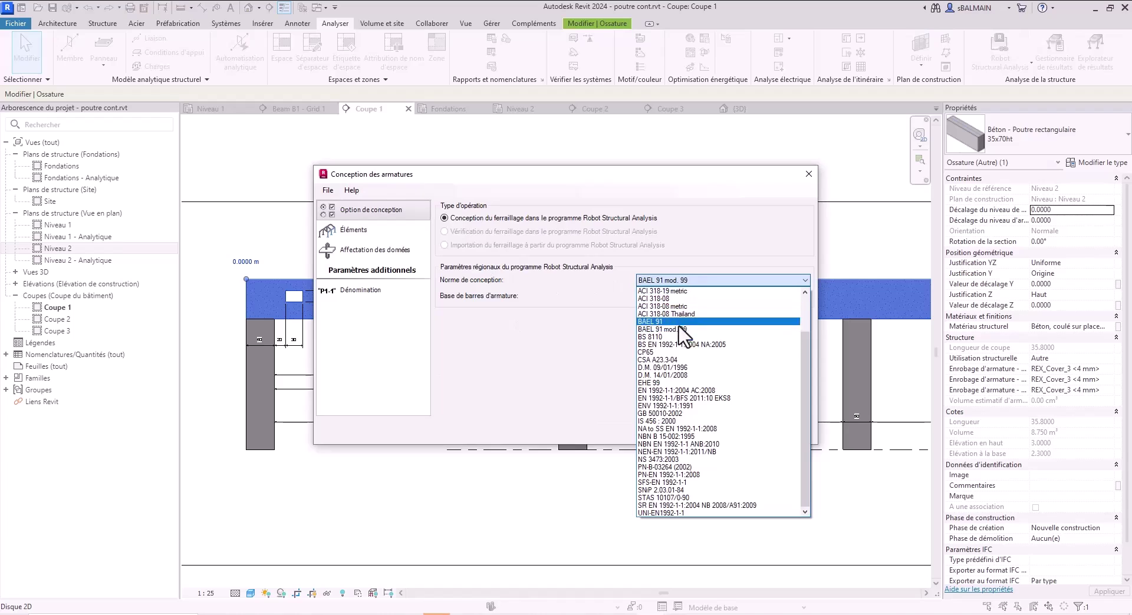
# Step: Set the reinforcement design code to EN 1992-1-1:2004 AC:2008, choose the rebar database and confirm to transfer the beam to Robot Structural Analysis
pyautogui.click(695, 390)
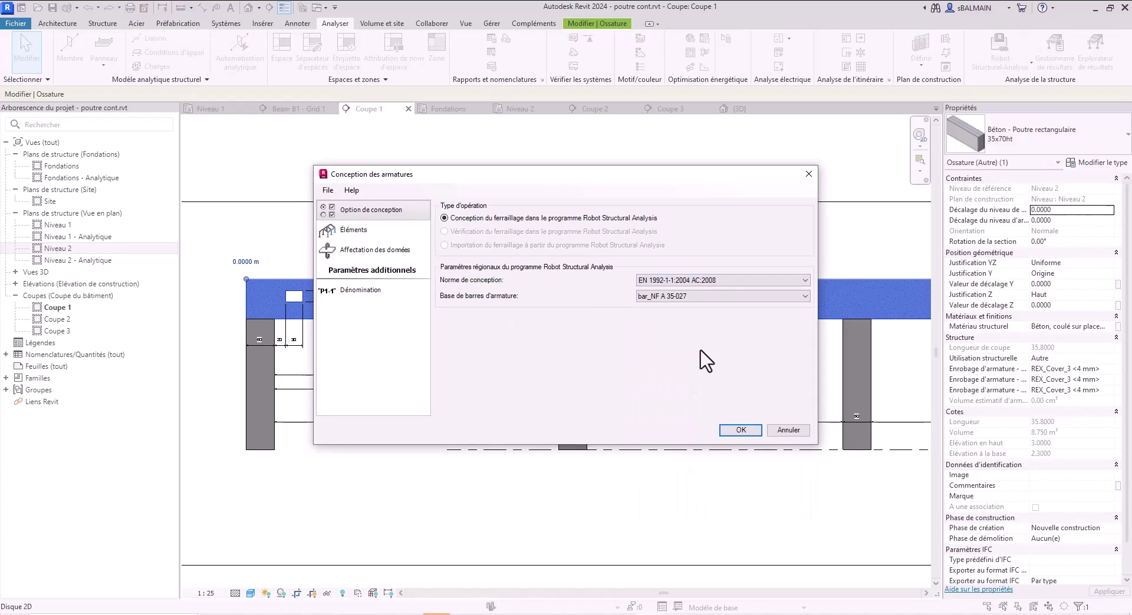
pyautogui.click(729, 296)
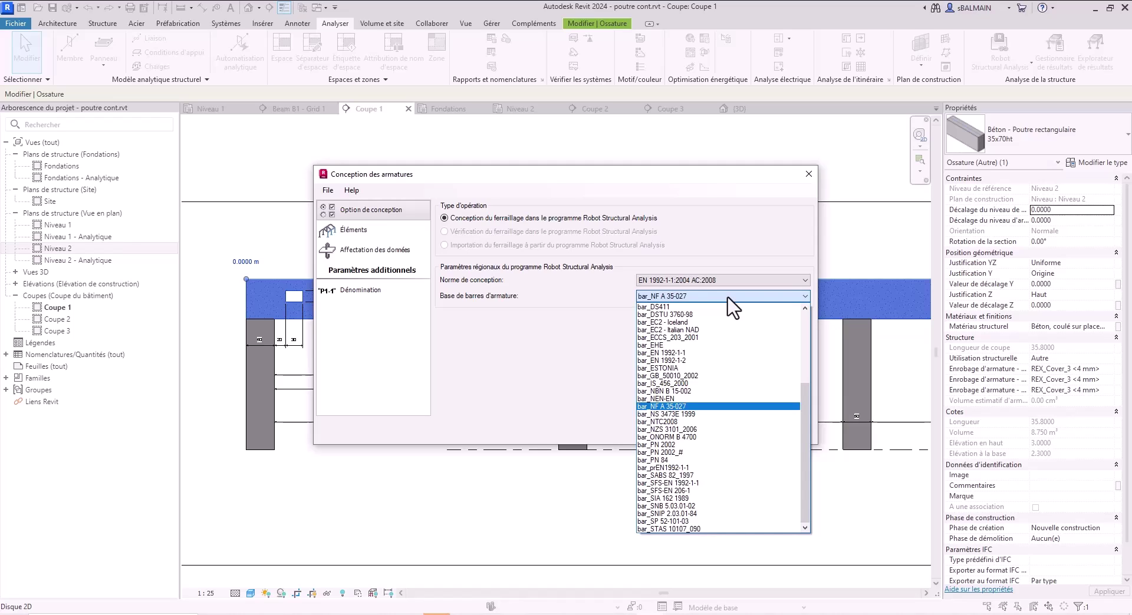
pyautogui.click(731, 360)
pyautogui.click(735, 429)
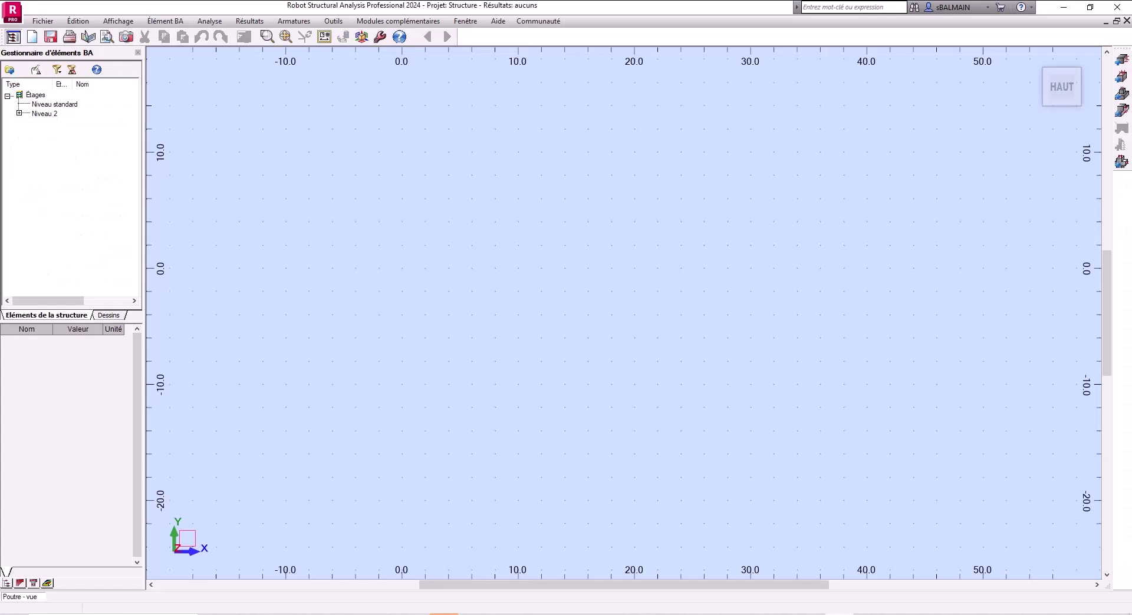
# Step: Open the beam listed under Niveau 2 and clear the selection of span P1
pyautogui.click(20, 114)
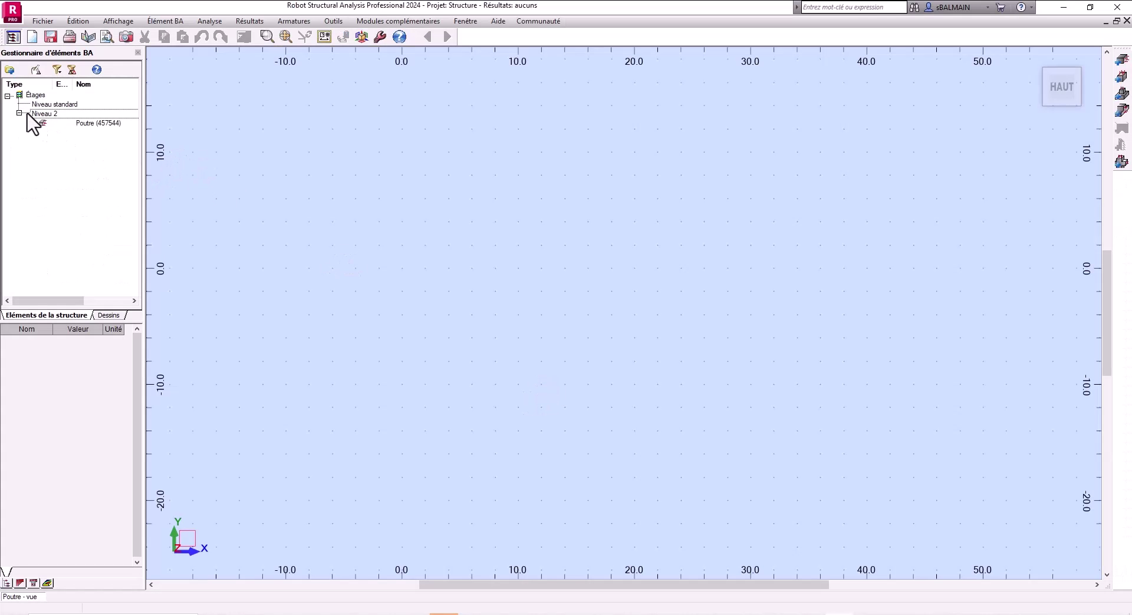
pyautogui.doubleClick(91, 123)
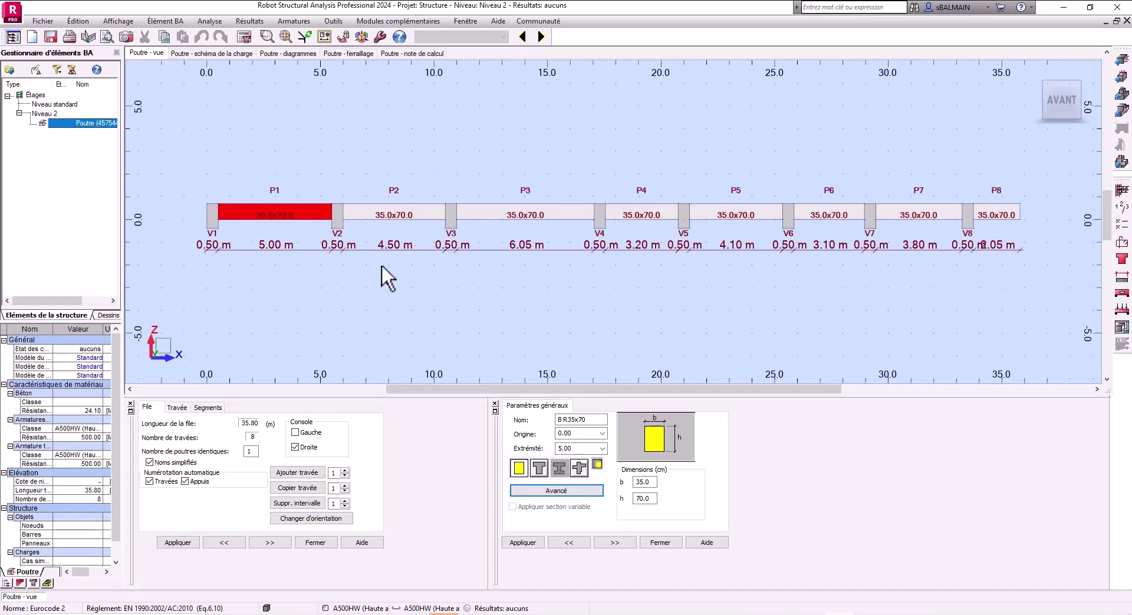
pyautogui.click(348, 296)
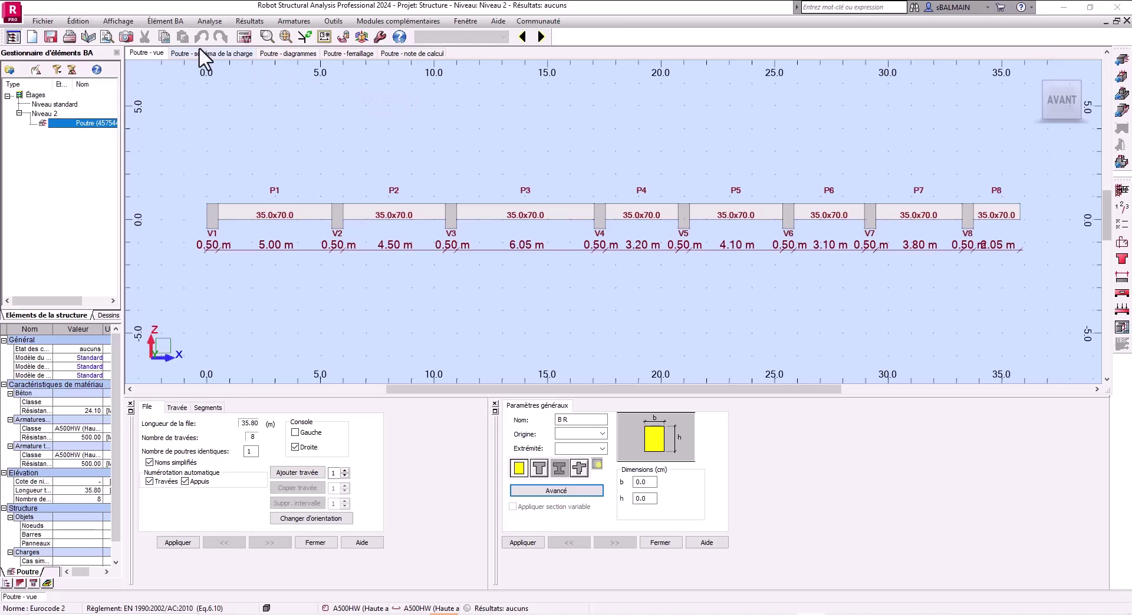
# Step: Open the beam's opening definition together with the openings table, and dock the table beside the general section parameters
pyautogui.click(165, 21)
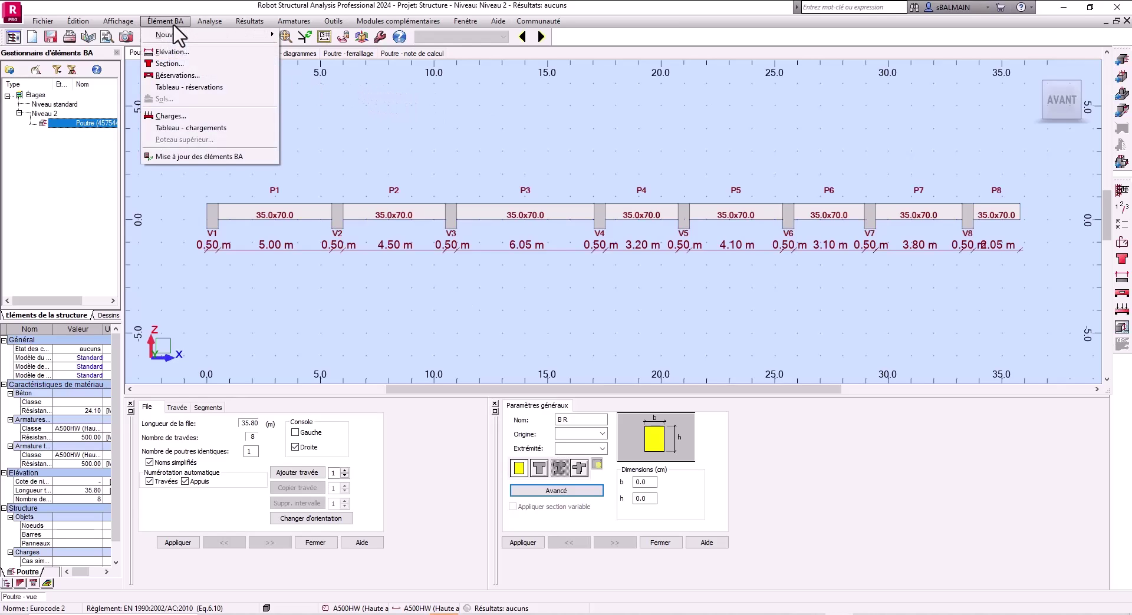
pyautogui.click(193, 75)
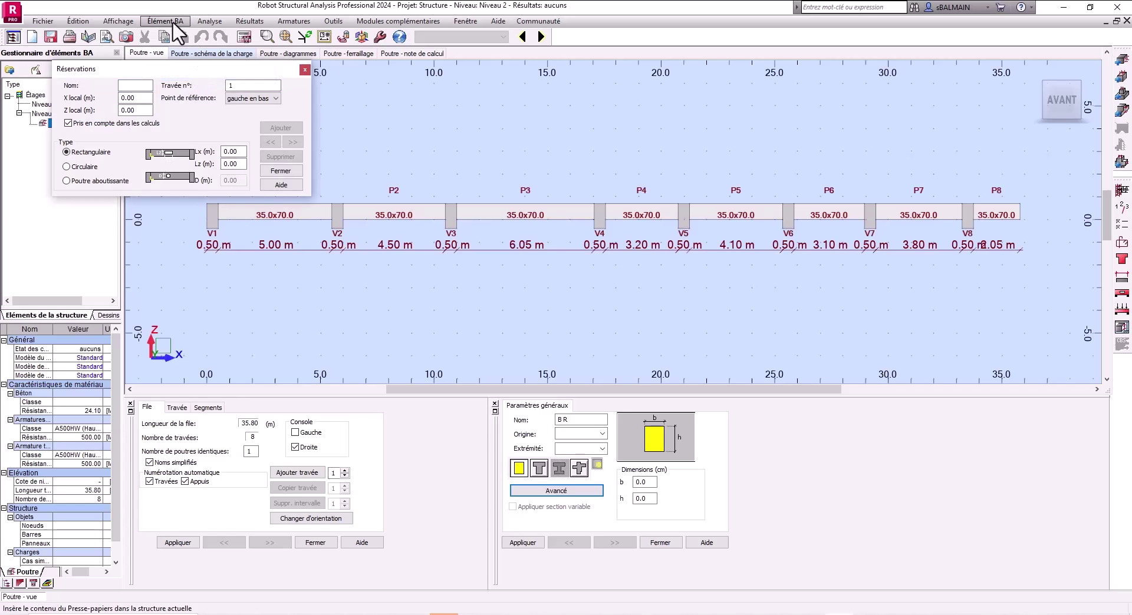
pyautogui.click(173, 25)
pyautogui.click(195, 89)
pyautogui.moveTo(162, 76); pyautogui.dragTo(848, 410)
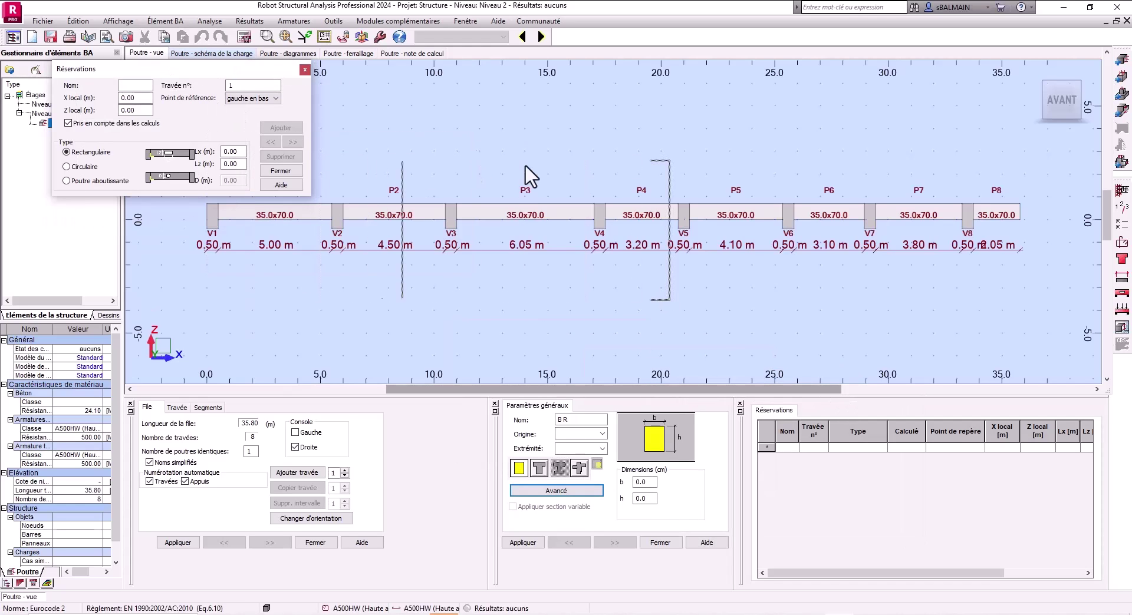
# Step: Add a rectangular opening named CVC1 to span 1 at local X 0.2 m and Z 0.25 m, sized 0.3 by 0.2 m
pyautogui.write('CVC1')
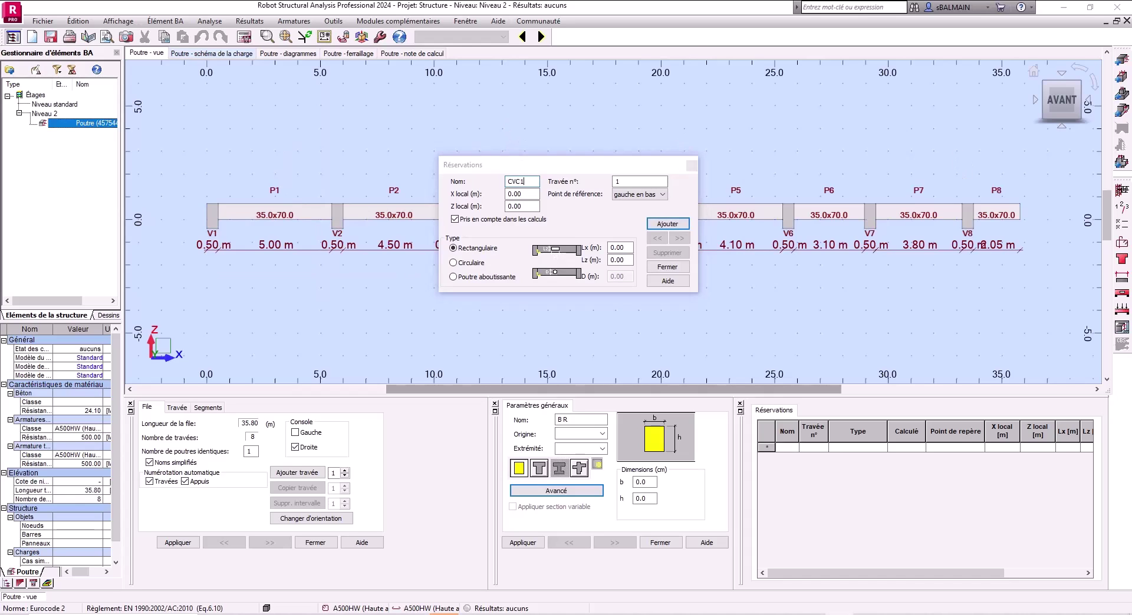
pyautogui.doubleClick(530, 194)
pyautogui.write('0.')
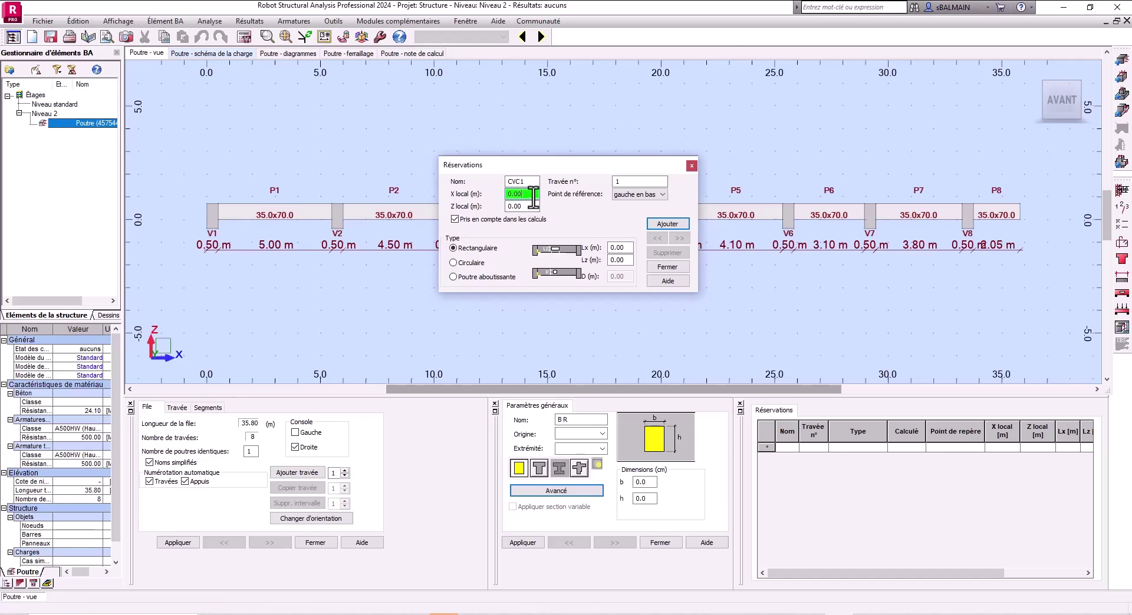
pyautogui.write('2')
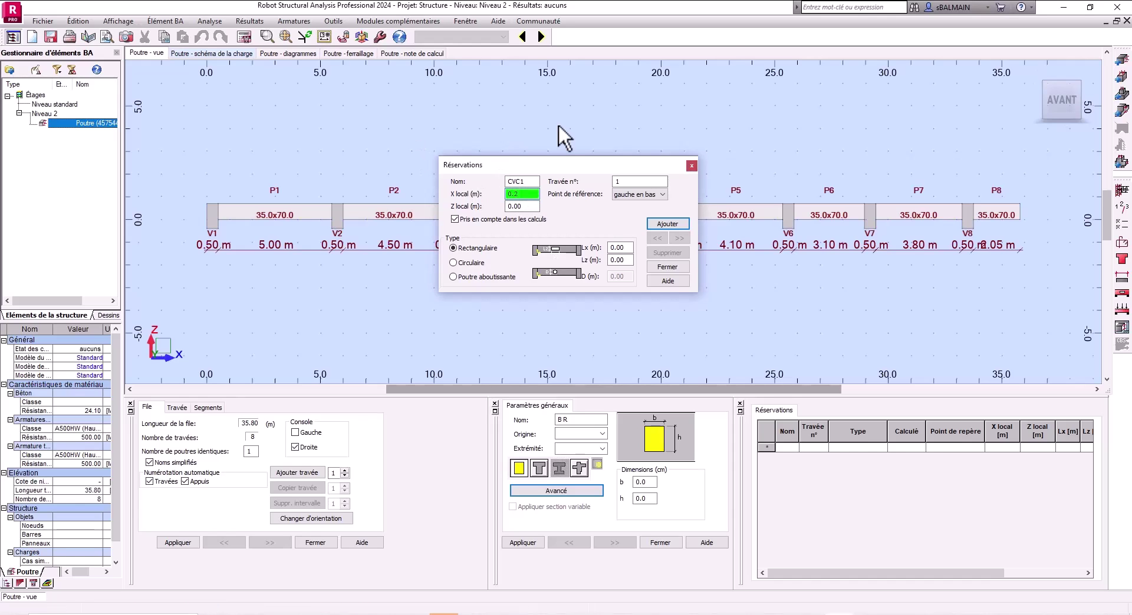
pyautogui.doubleClick(525, 205)
pyautogui.write('0.25')
pyautogui.moveTo(626, 247); pyautogui.dragTo(597, 264)
pyautogui.write('0.3')
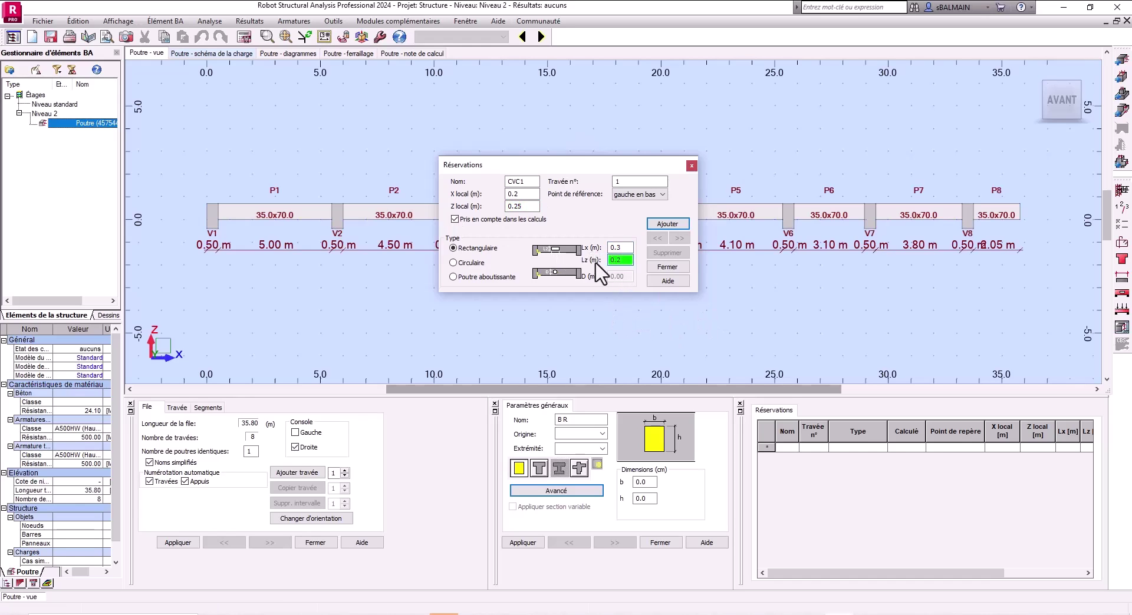
pyautogui.click(661, 223)
# Step: Define an incoming beam named Ptre24 in span 1 at local X 3 m and Z 0.25 m, with Lz 0.45 m
pyautogui.click(457, 239)
pyautogui.moveTo(504, 145); pyautogui.dragTo(475, 146)
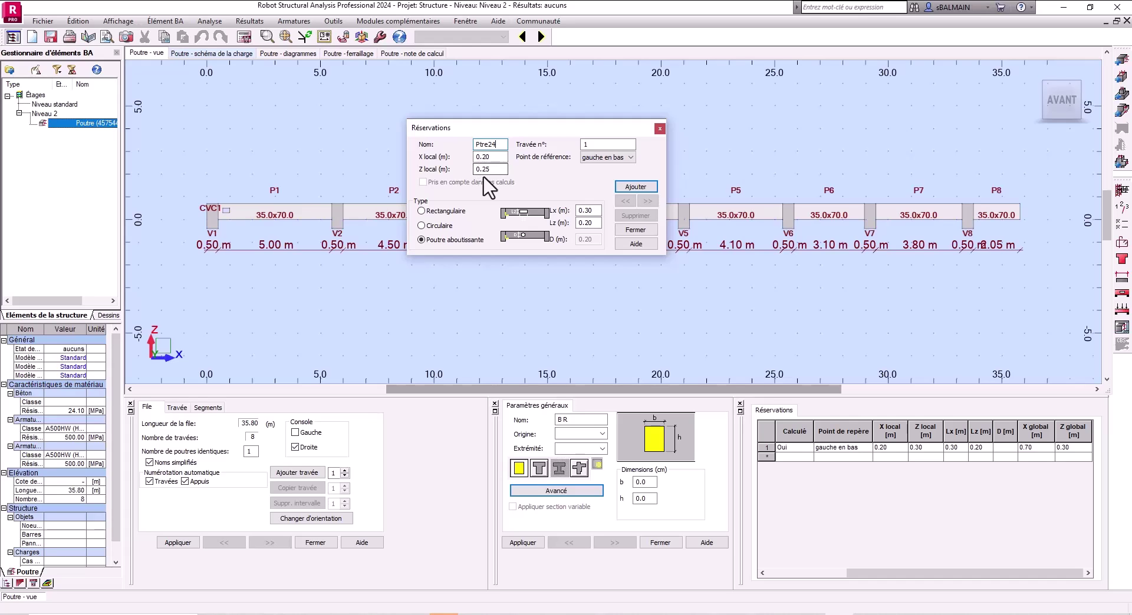
pyautogui.doubleClick(489, 157)
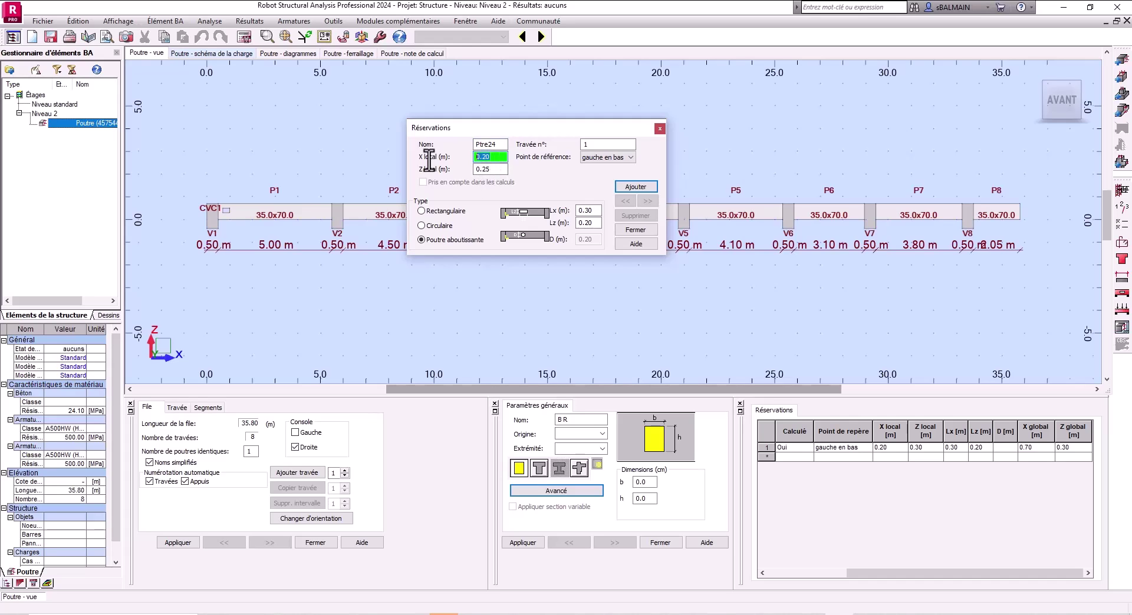
pyautogui.write('3')
pyautogui.doubleClick(498, 170)
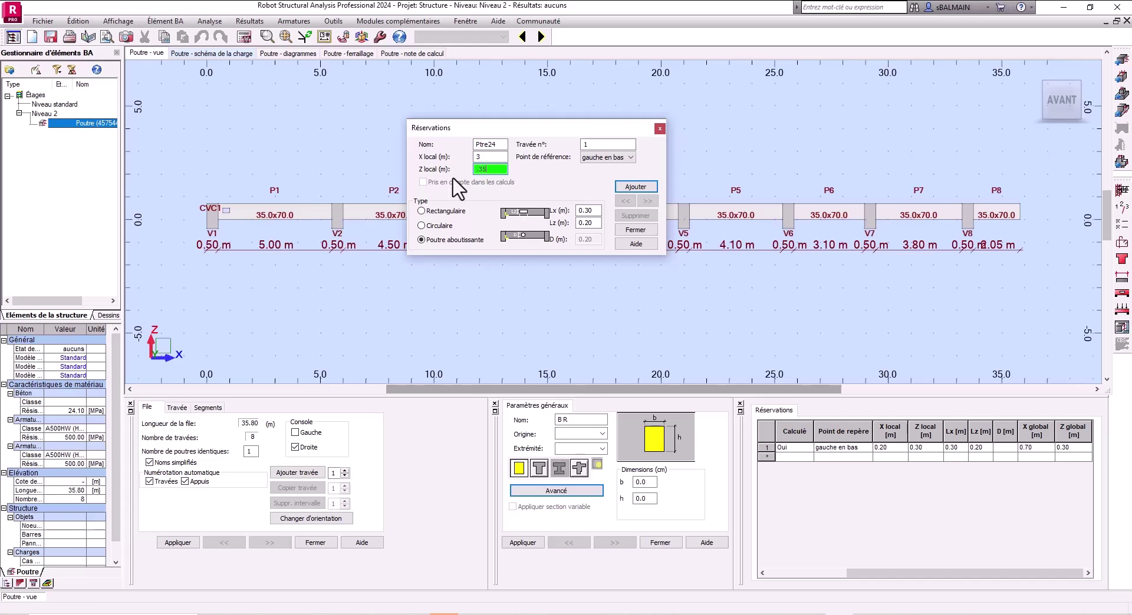
pyautogui.press('Tab')
# Step: Check the incoming beam's dimensions in Revit's Coupe 1, return to Robot Structural Analysis and add Ptre24, closing the openings definition
pyautogui.hotkey('alt', 'Tab')
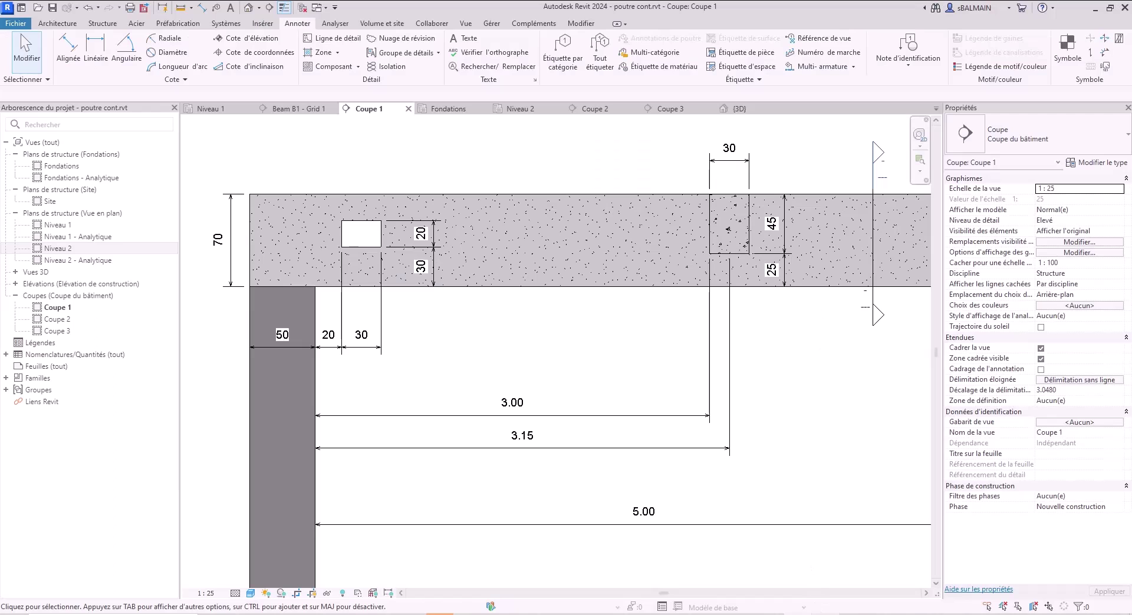
pyautogui.moveTo(825, 614)
pyautogui.click(825, 575)
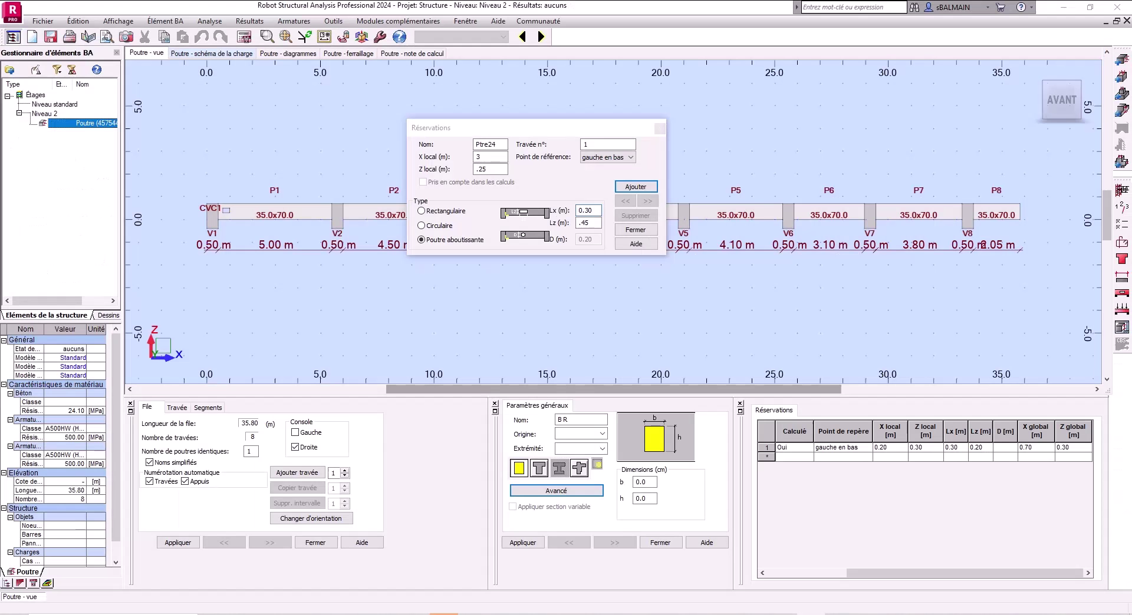
pyautogui.click(633, 186)
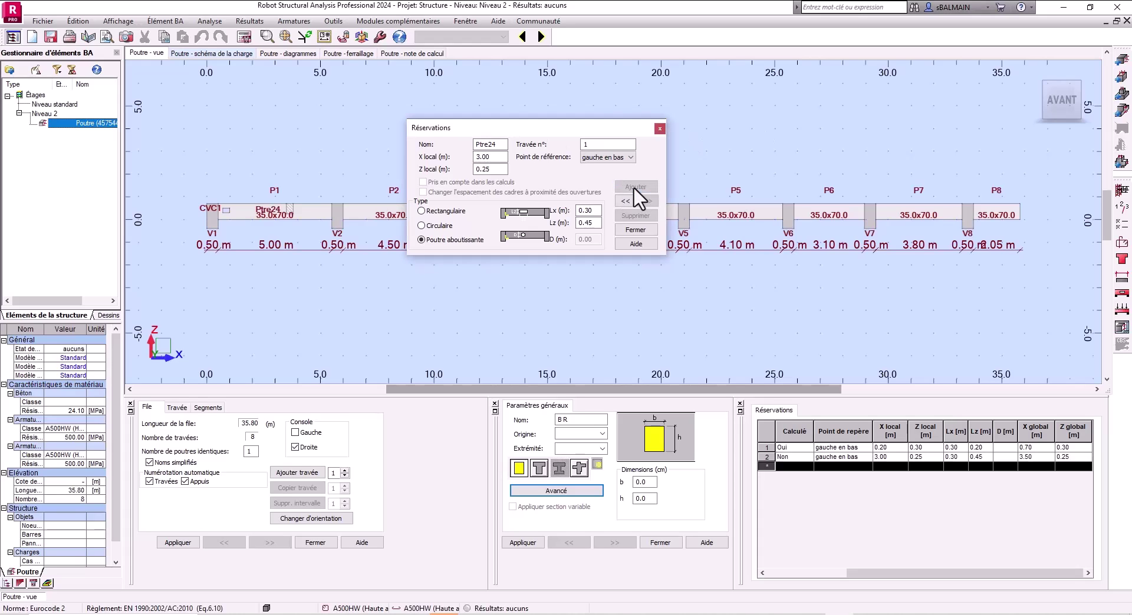
pyautogui.click(637, 229)
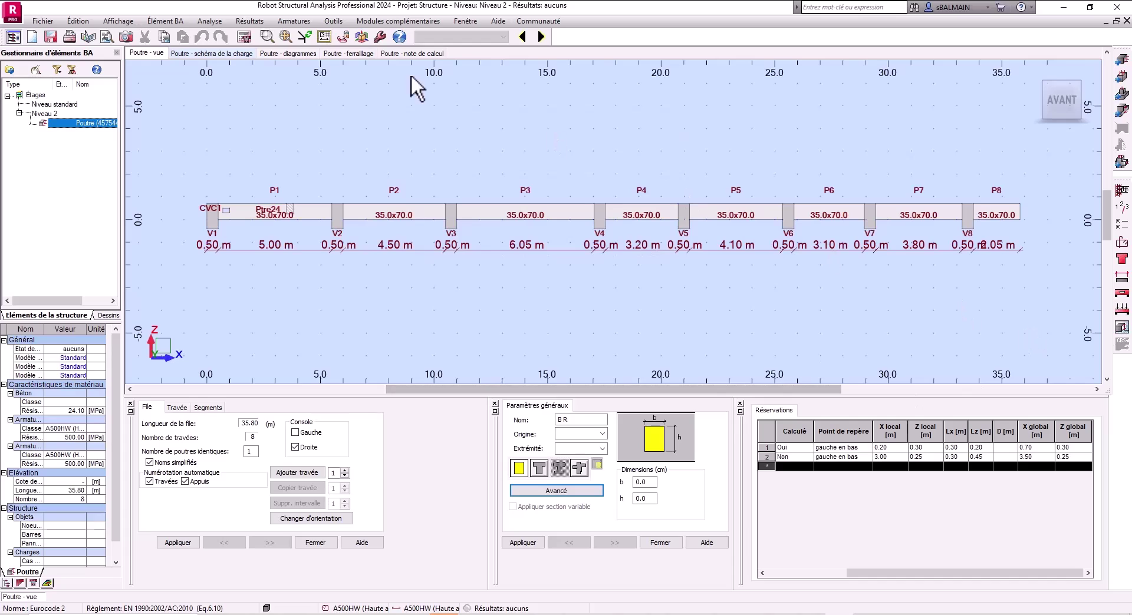
# Step: Set the reinforced concrete design code to NF-EN 1992-1-1:2004/A1:2014/NA:2016 in the job preferences
pyautogui.click(334, 20)
pyautogui.click(358, 76)
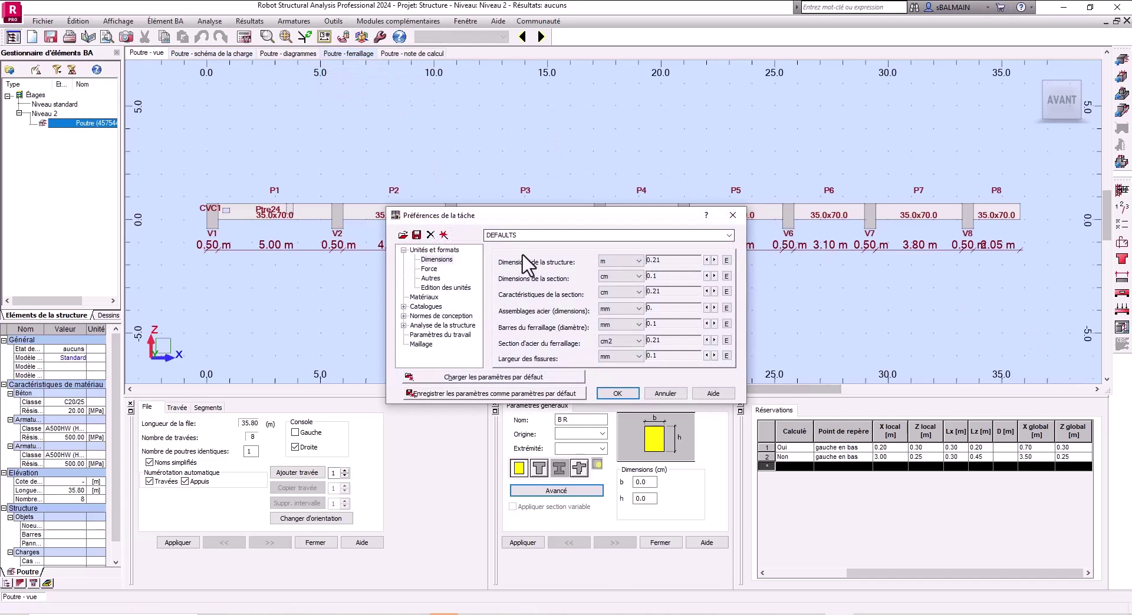
pyautogui.click(433, 326)
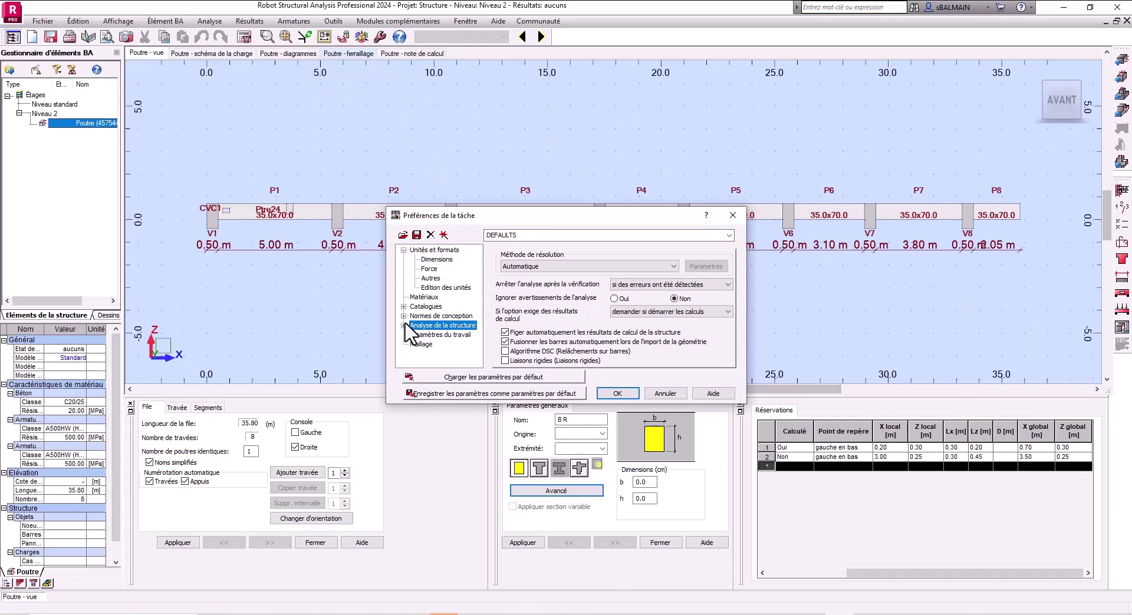
pyautogui.click(404, 316)
pyautogui.click(441, 316)
pyautogui.click(655, 318)
pyautogui.click(662, 330)
pyautogui.click(619, 394)
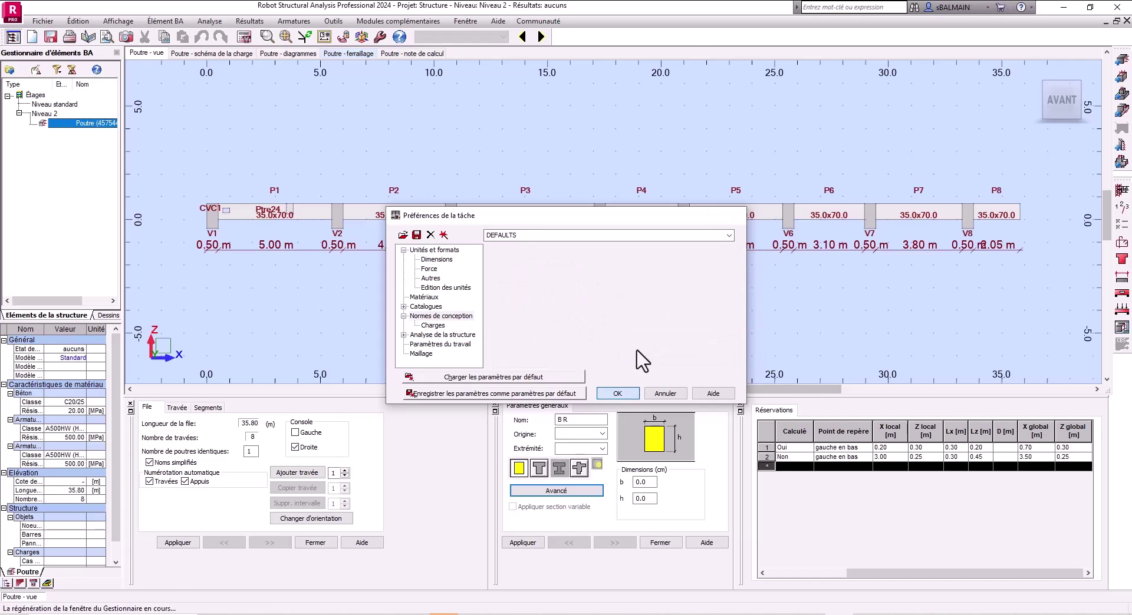
# Step: Change the environment exposure class in the storey parameters and confirm
pyautogui.click(1121, 206)
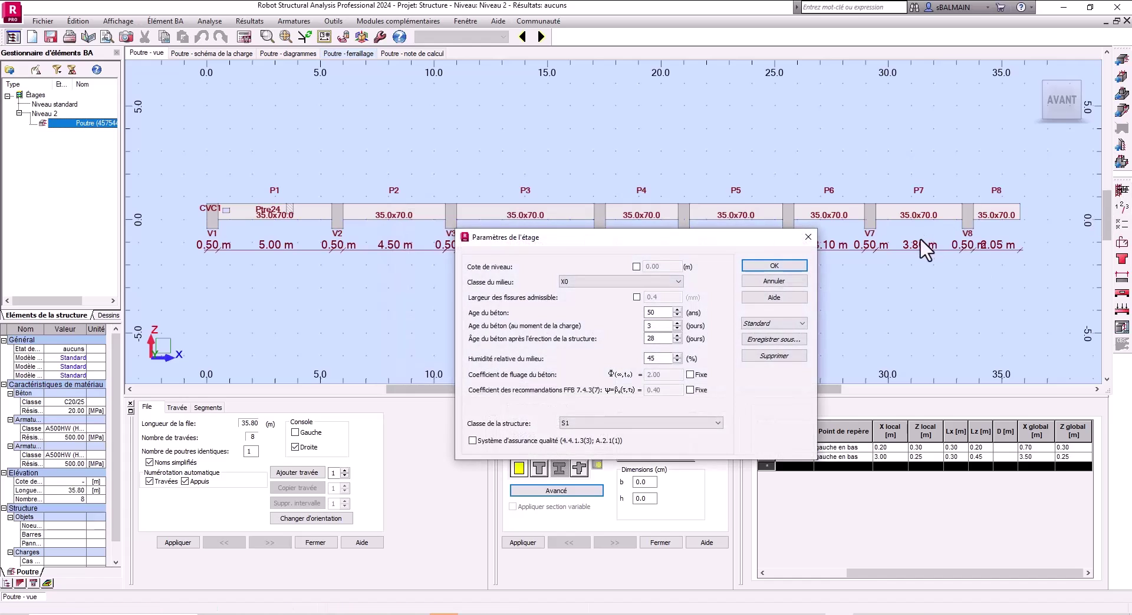
pyautogui.click(655, 283)
pyautogui.click(639, 323)
pyautogui.click(774, 265)
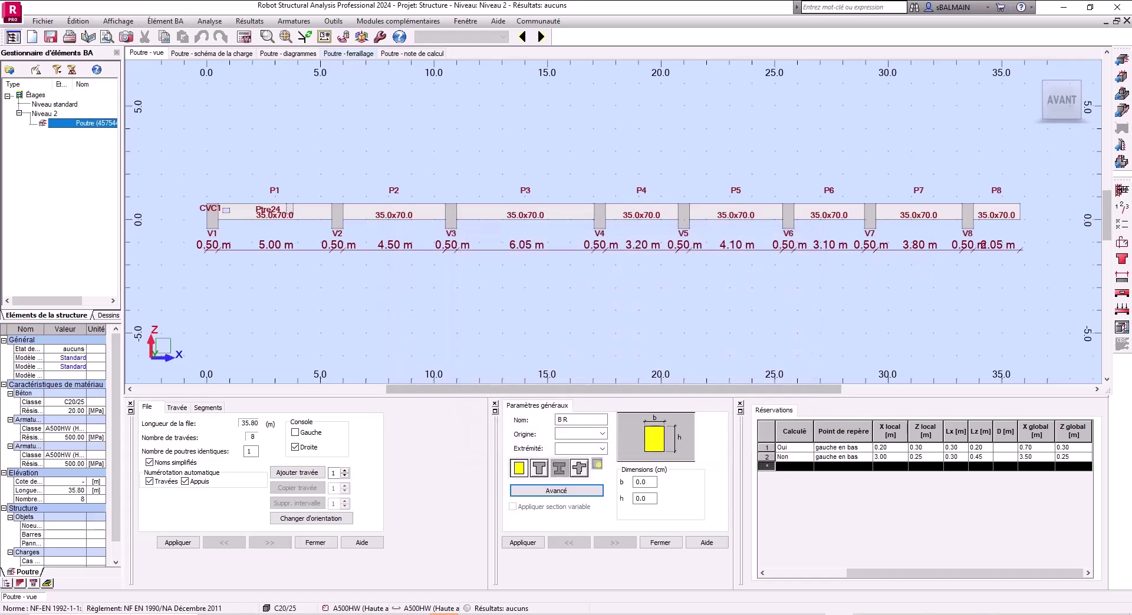
# Step: Set the reinforcement pattern to per span and accept the stirrup-only reinforcement mode for suspended loads
pyautogui.click(1122, 242)
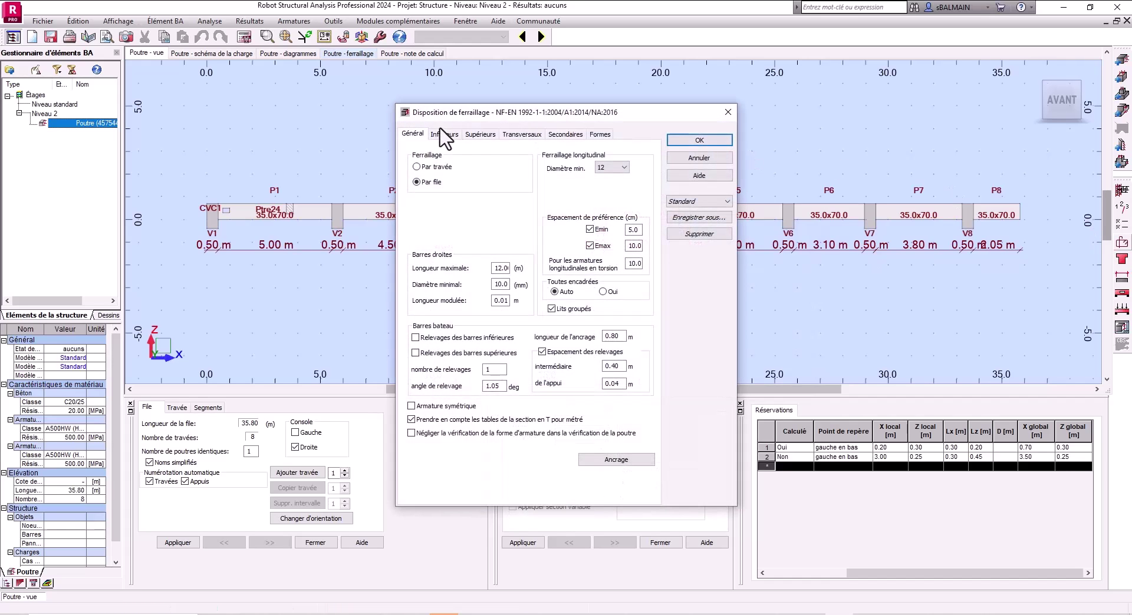
pyautogui.click(436, 167)
pyautogui.click(560, 137)
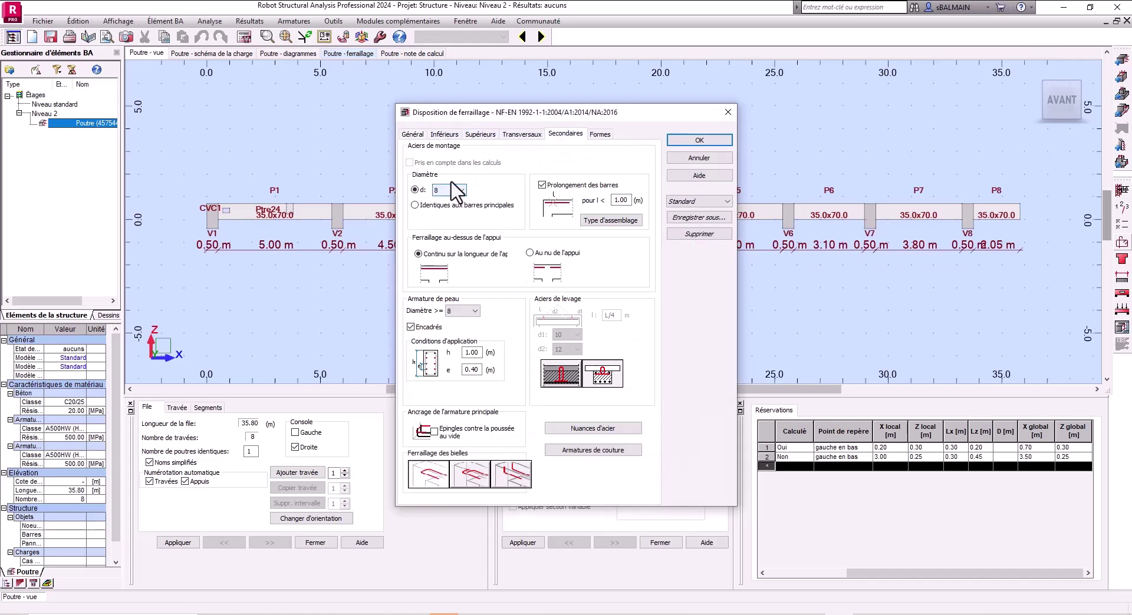
pyautogui.click(522, 134)
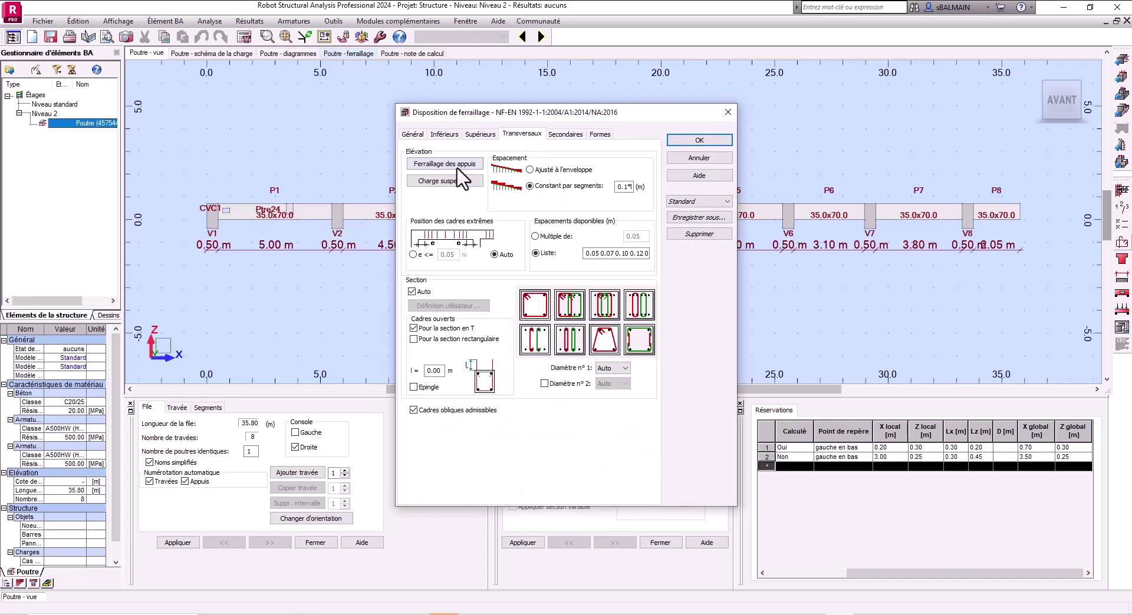
pyautogui.click(449, 183)
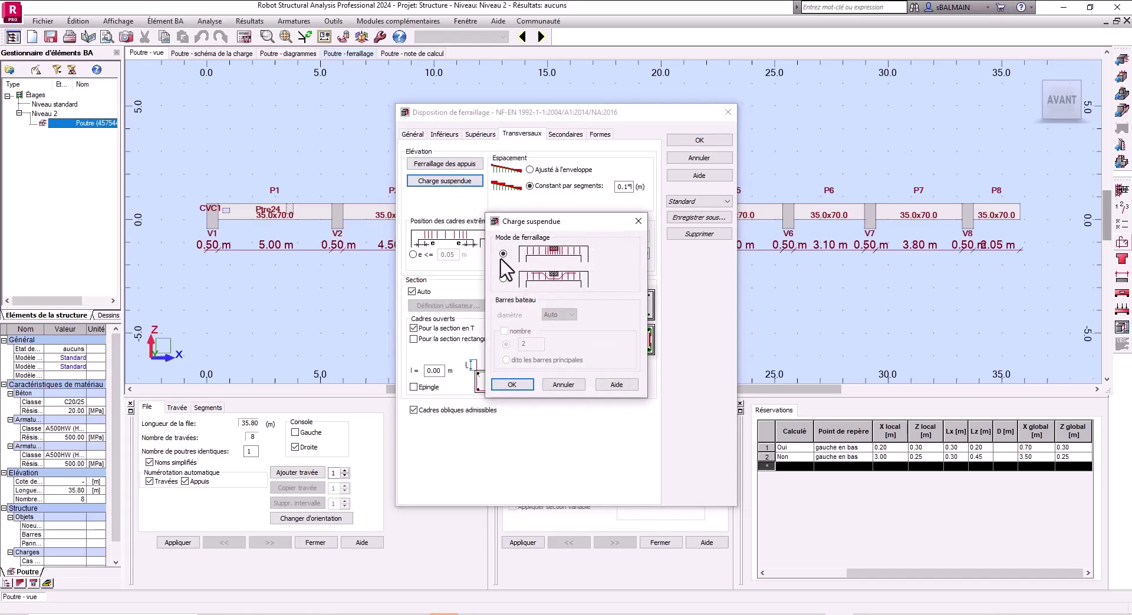
pyautogui.click(511, 385)
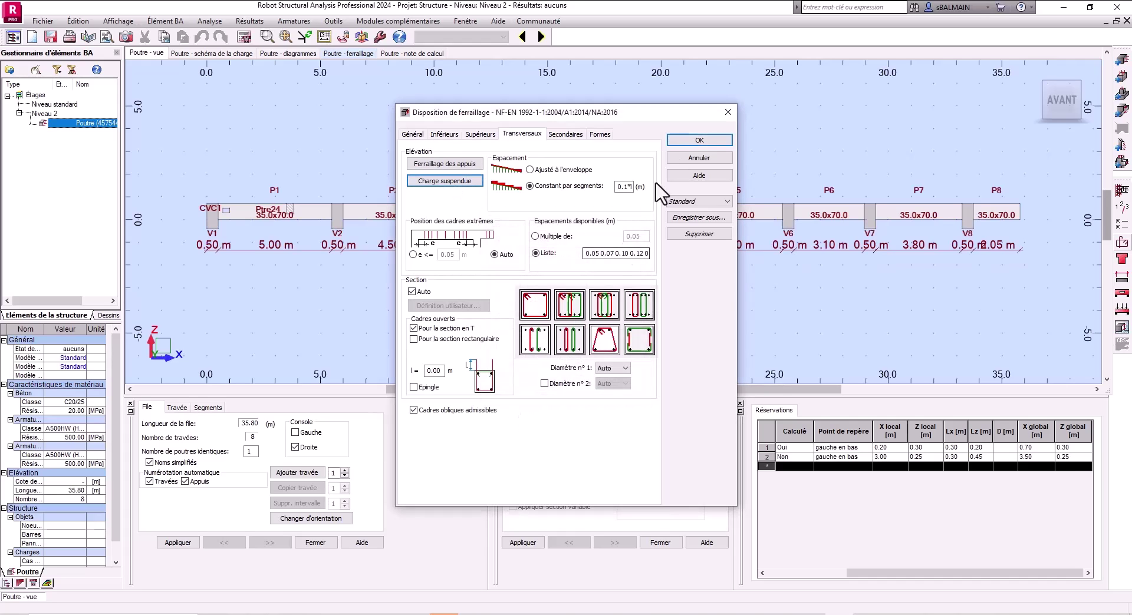
pyautogui.click(699, 140)
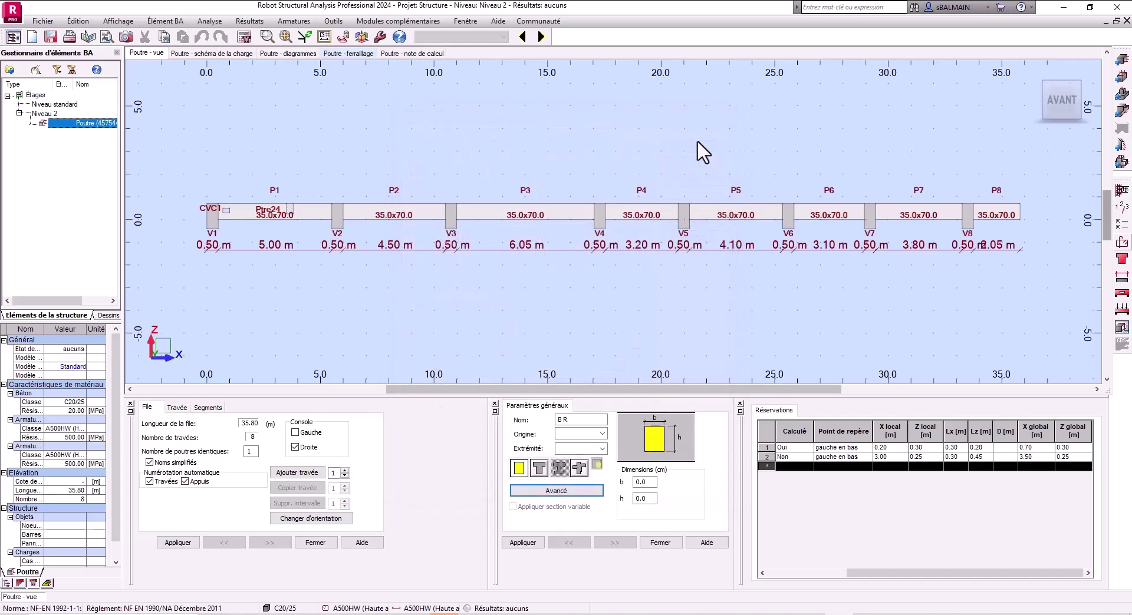
# Step: In the beam's load diagram, add a permanent uniform linear load G1 of 30 kN/m on spans 1A8
pyautogui.click(212, 54)
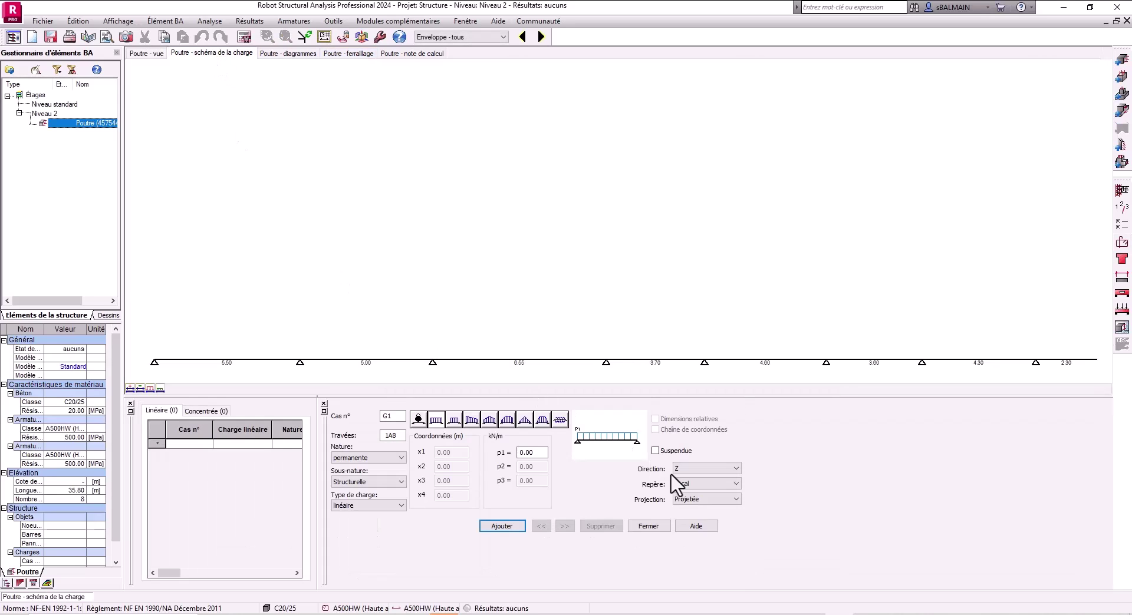
pyautogui.click(754, 614)
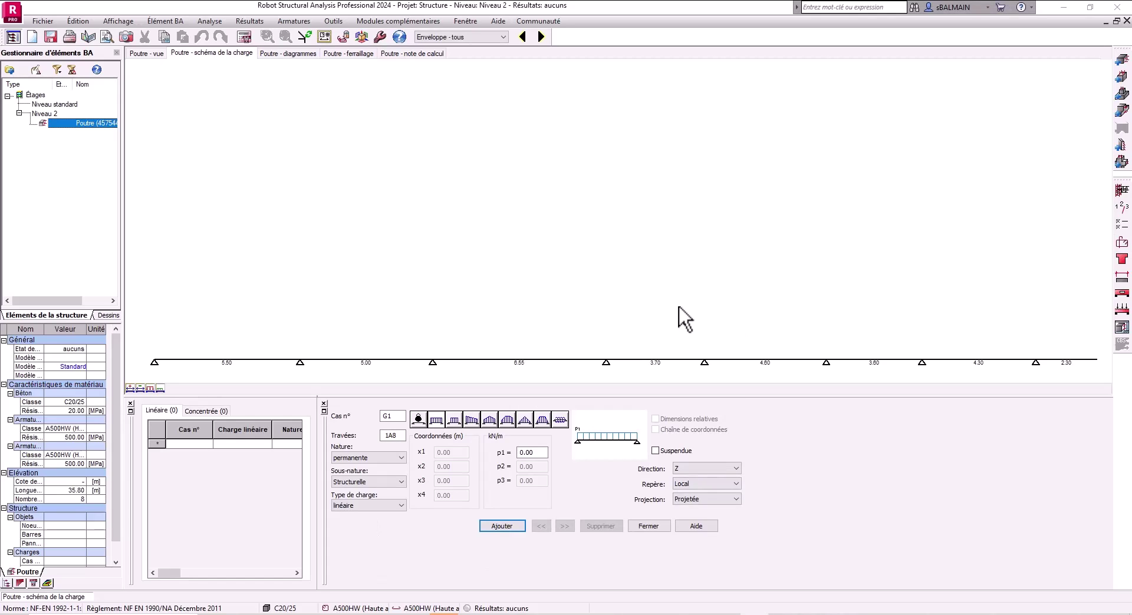
pyautogui.click(531, 452)
pyautogui.write('30')
pyautogui.click(502, 526)
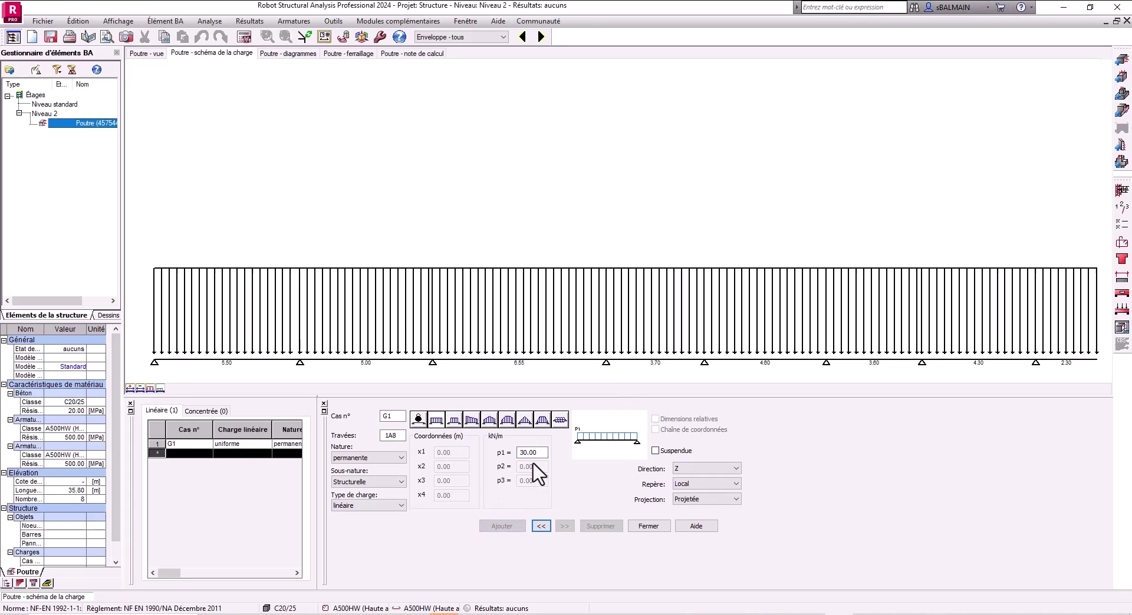
# Step: Add a live (exploitation, Catégorie A) uniform linear load of 15 kN/m on spans 1A8 of the beam
pyautogui.click(534, 454)
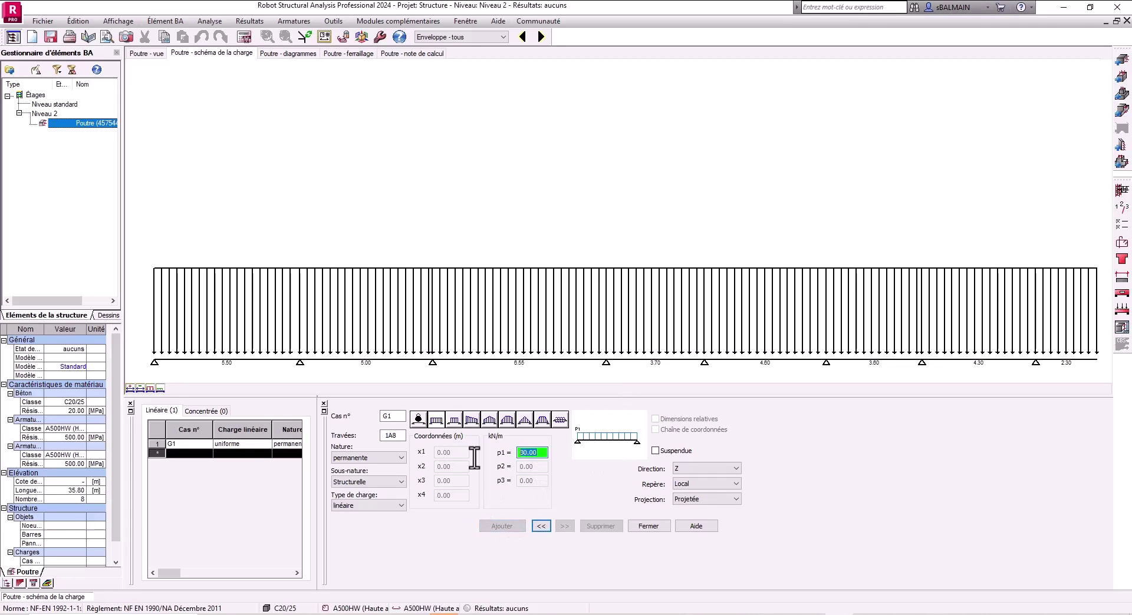
pyautogui.write('15')
pyautogui.click(394, 459)
pyautogui.click(389, 476)
pyautogui.click(504, 528)
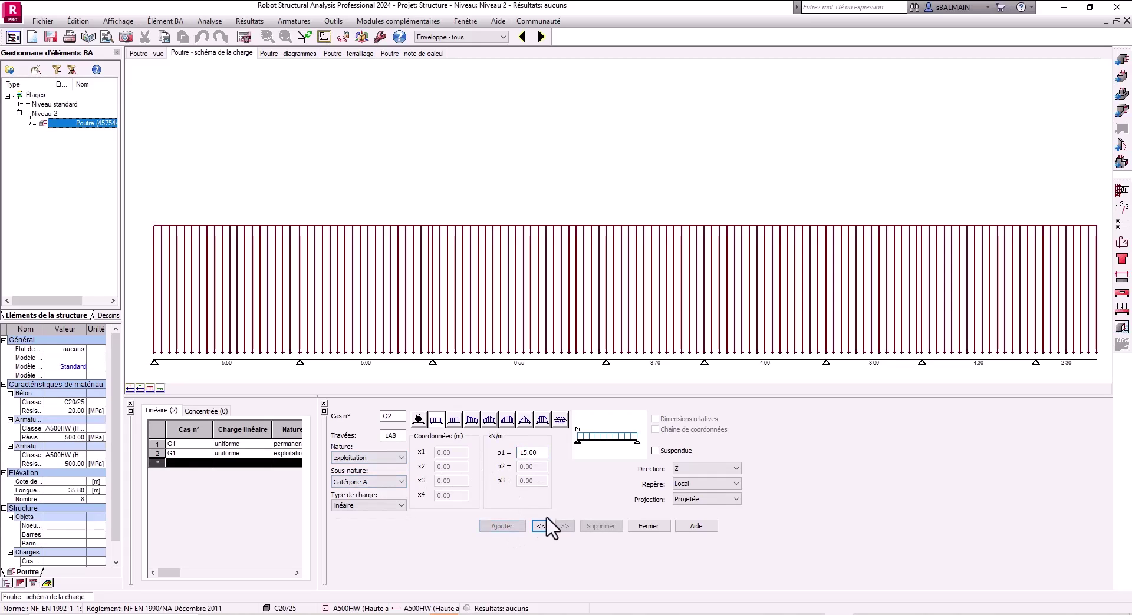
# Step: Add a suspended concentrated permanent load G1 of 100 kN on span 1 at x1 = 3.47 m, with a 0.3 m distribution length
pyautogui.click(398, 506)
pyautogui.click(380, 534)
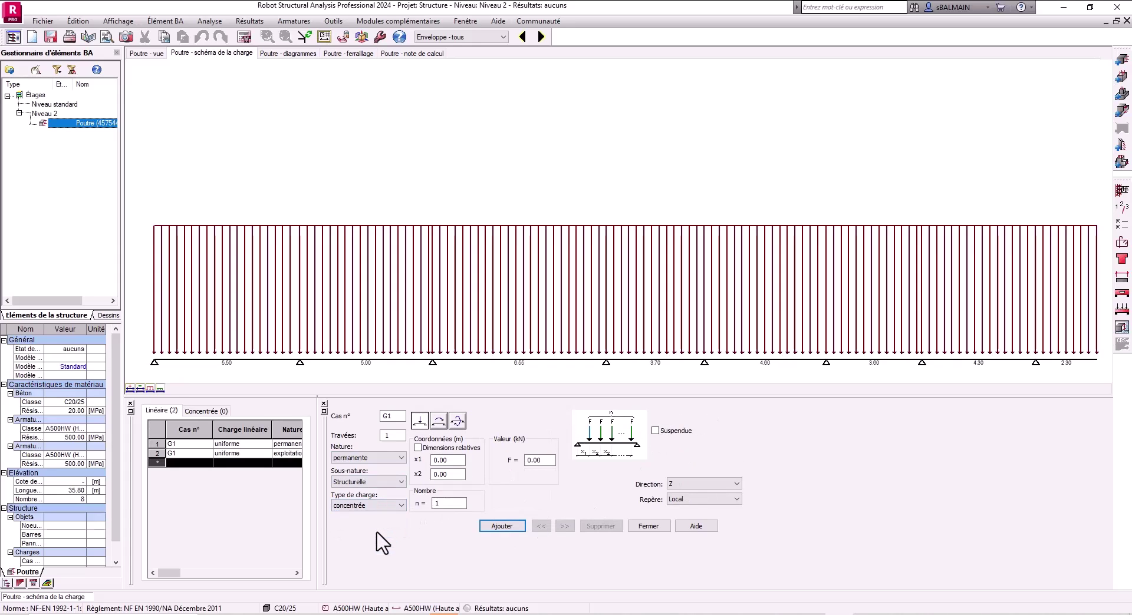
pyautogui.click(656, 431)
pyautogui.moveTo(555, 461); pyautogui.dragTo(502, 466)
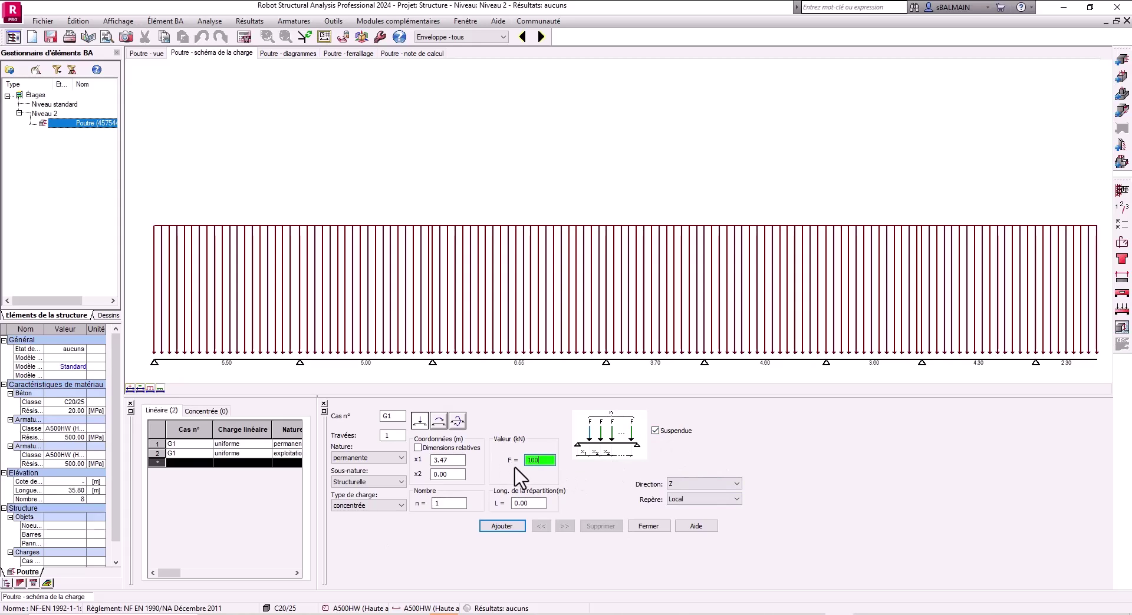
pyautogui.moveTo(529, 502); pyautogui.dragTo(509, 492)
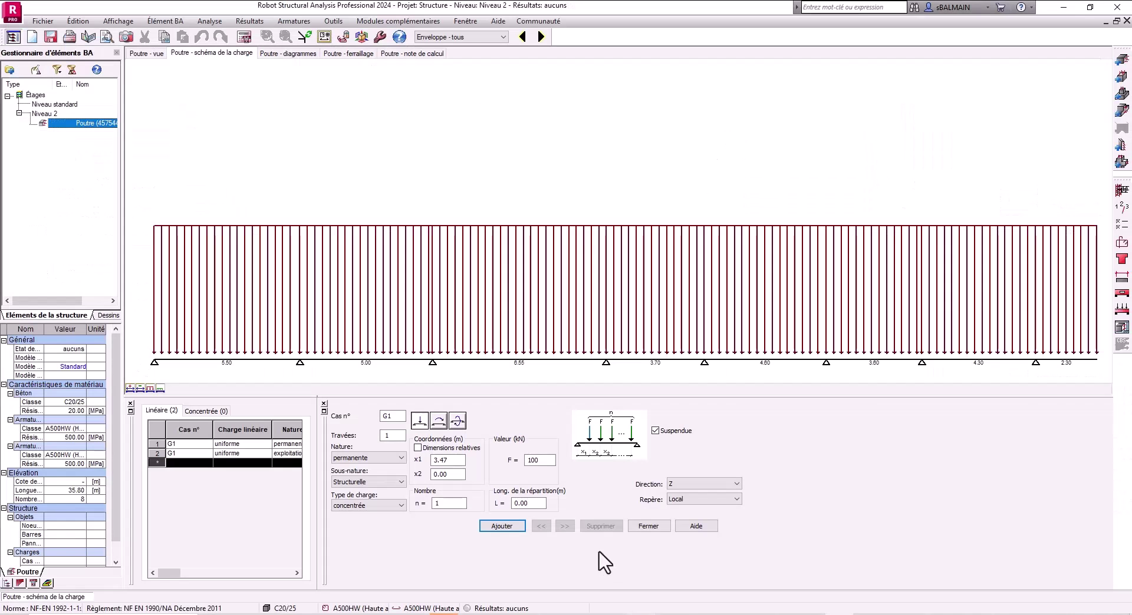
pyautogui.write('.3')
pyautogui.click(501, 526)
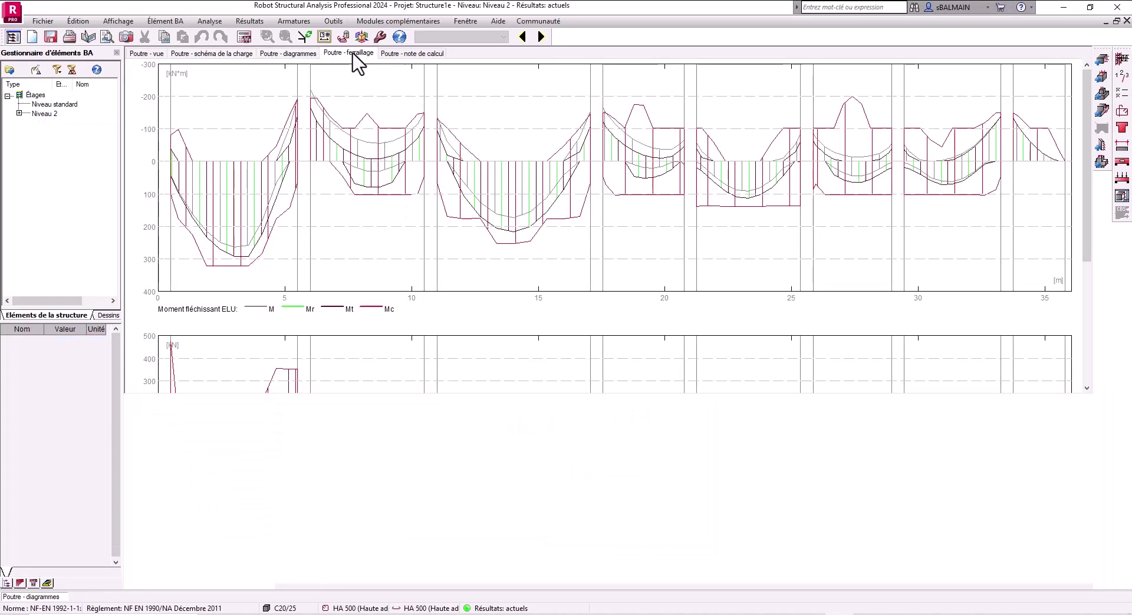
# Step: Examine the calculated beam reinforcement around the first span's opening and its bent-up bars
pyautogui.click(352, 55)
pyautogui.scroll(5, 420, 193)
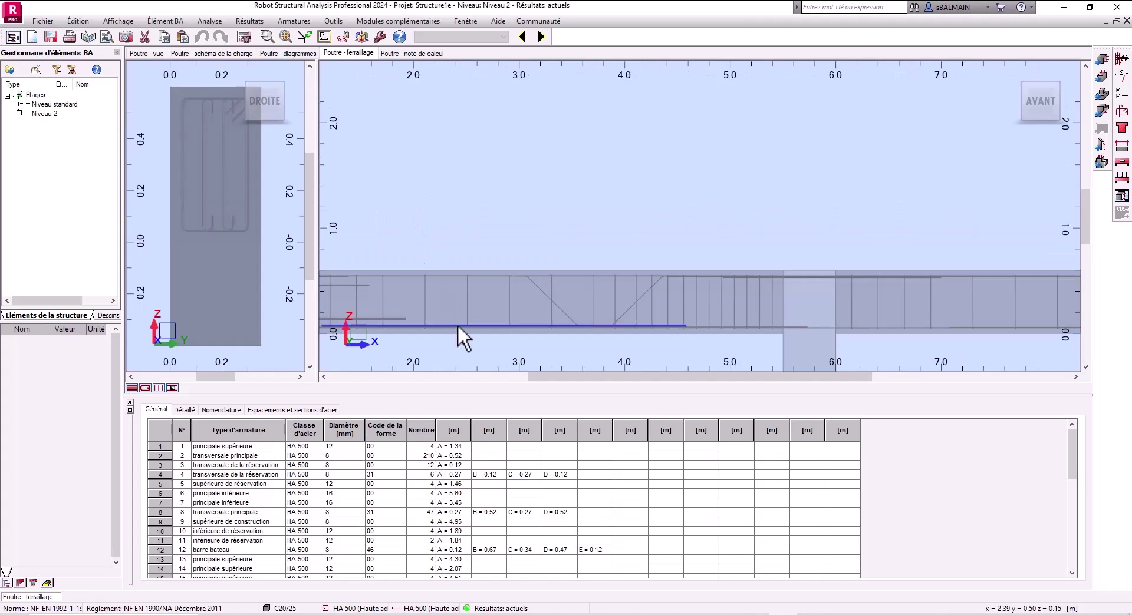
pyautogui.moveTo(458, 336); pyautogui.dragTo(581, 278, button='middle')
pyautogui.click(663, 230)
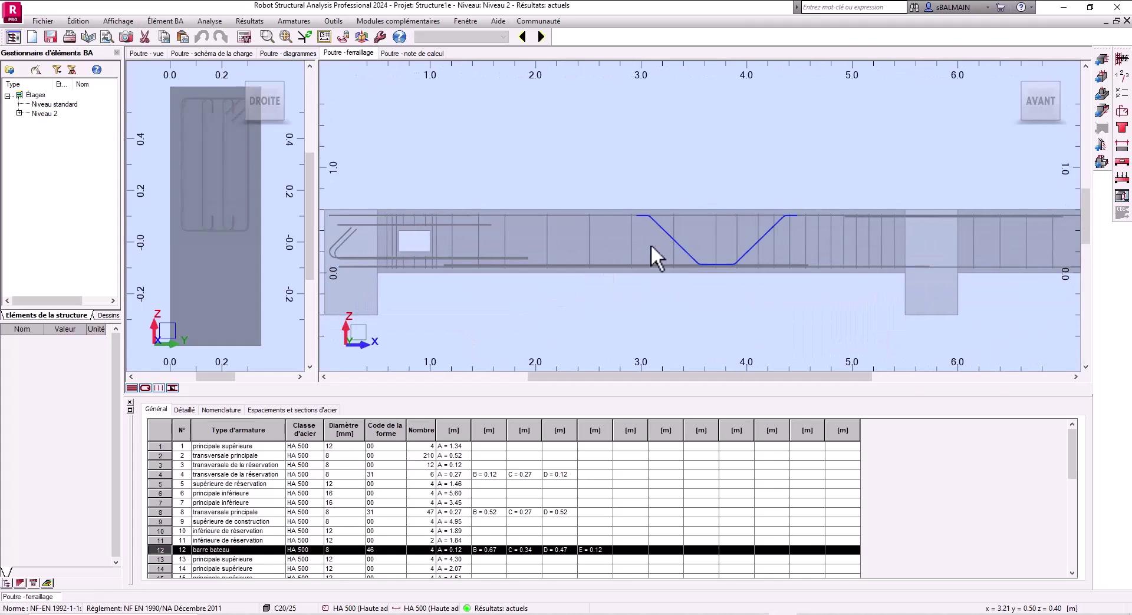
pyautogui.click(540, 315)
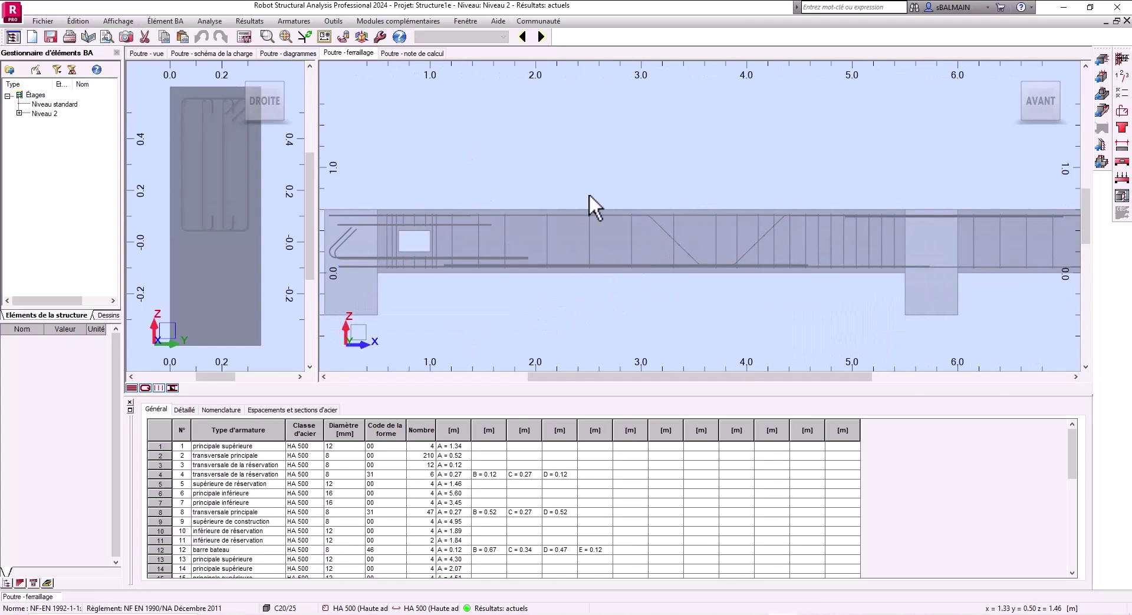
# Step: Review the reinforcement description and scale options in the beam's drawing parameters and accept them
pyautogui.click(200, 23)
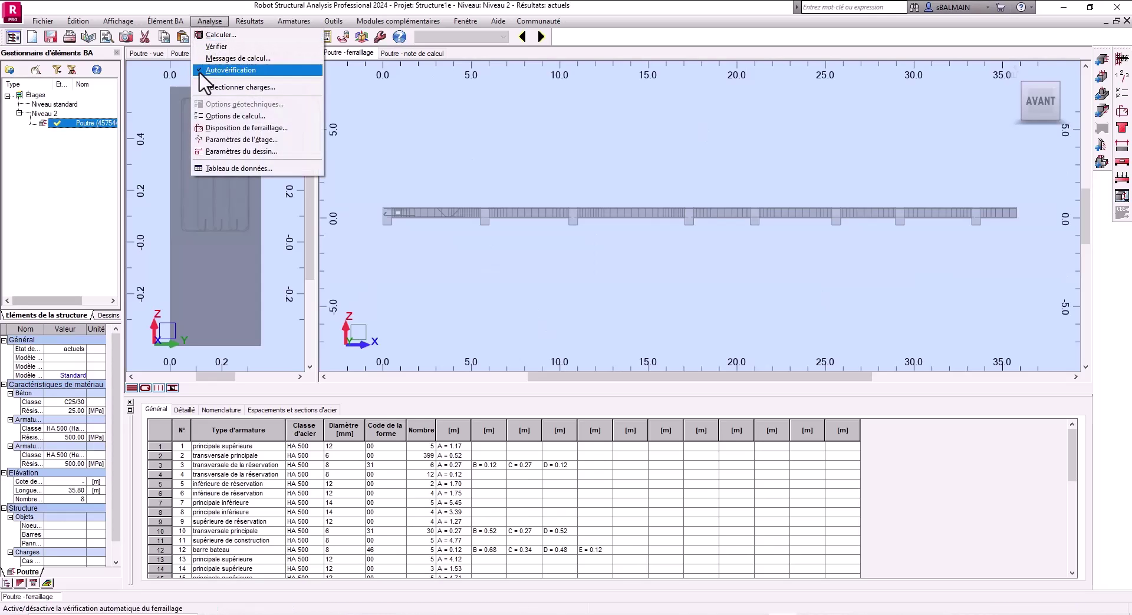
pyautogui.click(217, 151)
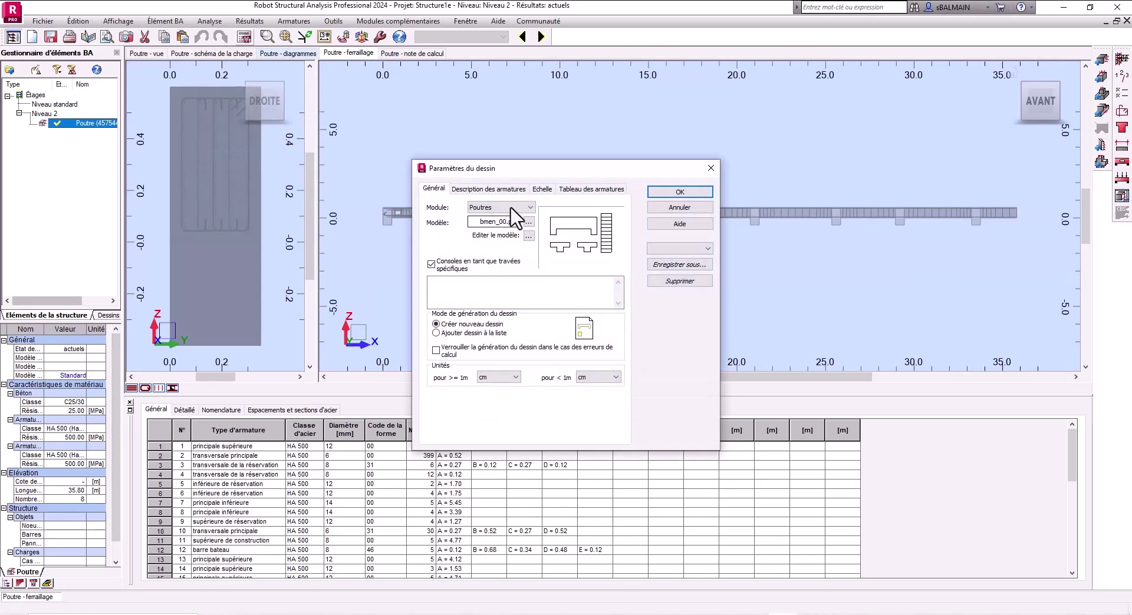
pyautogui.click(492, 189)
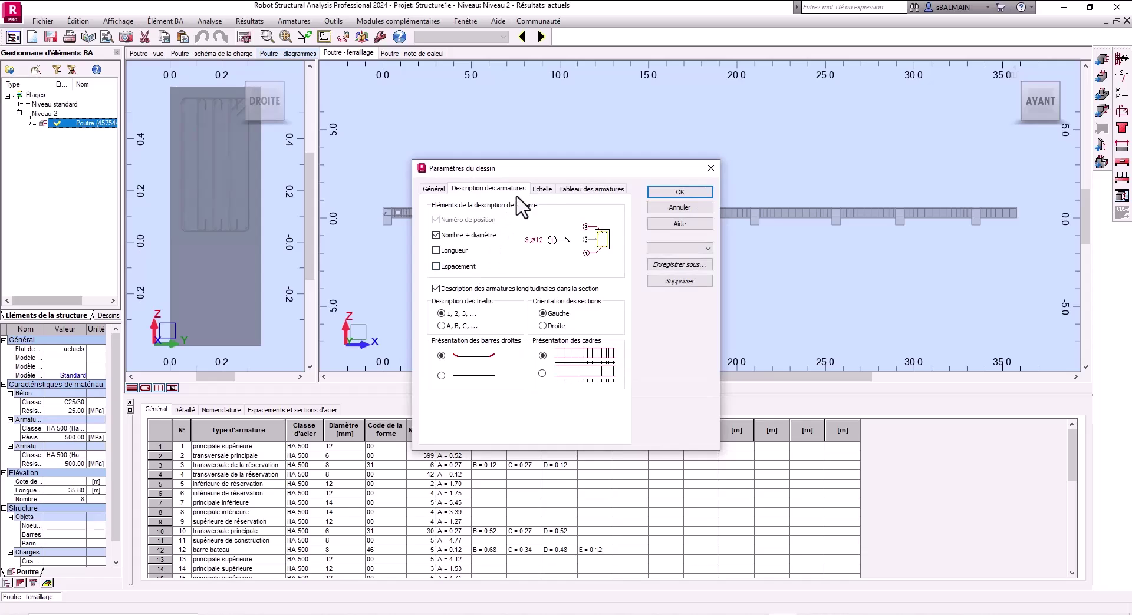
pyautogui.click(542, 189)
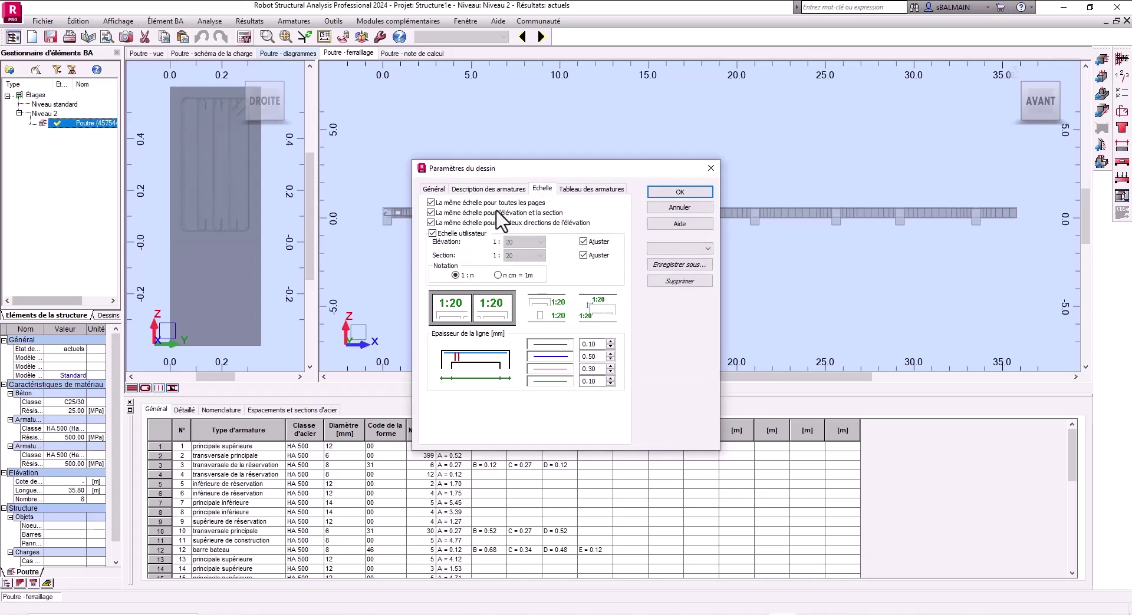
pyautogui.click(679, 193)
# Step: Generate the beam's reinforcement drawings, browse the sheets from span P1 to P8, and return to the beam
pyautogui.click(1122, 196)
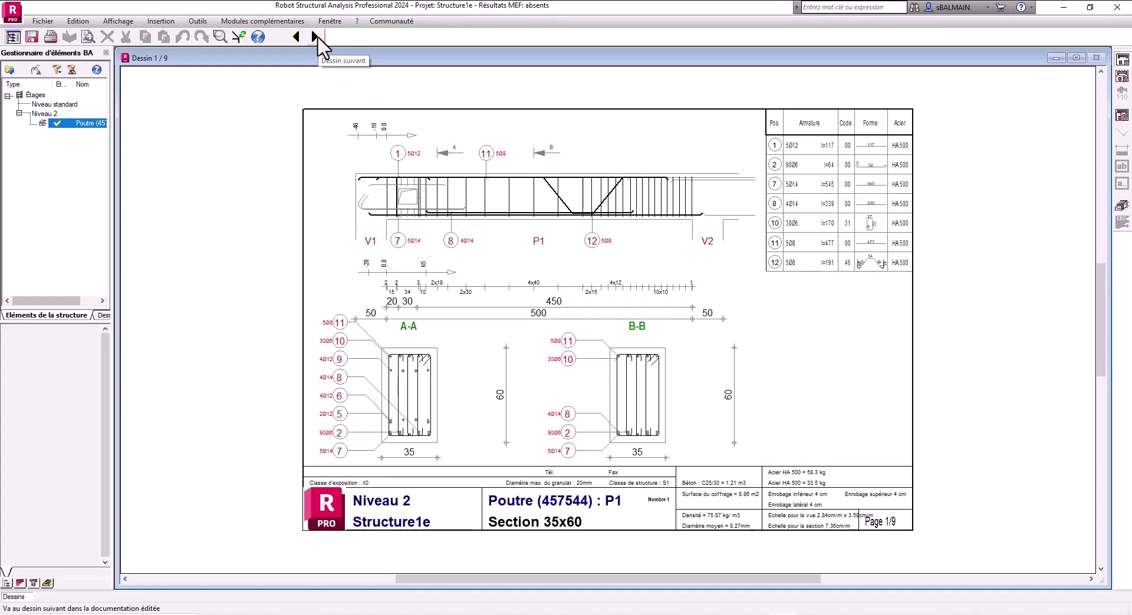
pyautogui.click(316, 36)
pyautogui.click(316, 36)
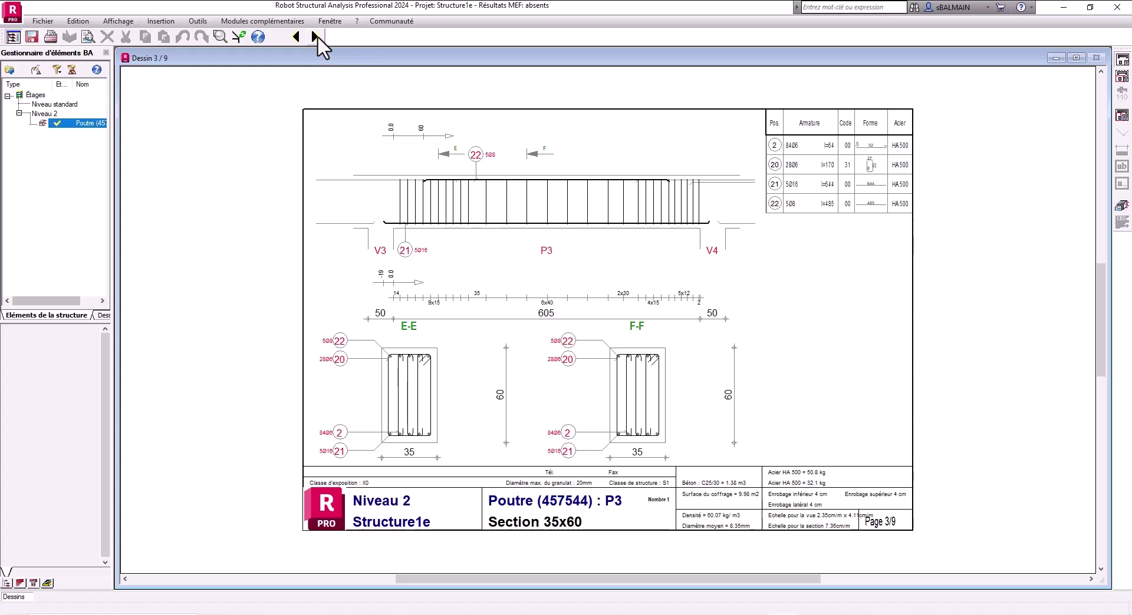
pyautogui.click(316, 36)
pyautogui.click(316, 36)
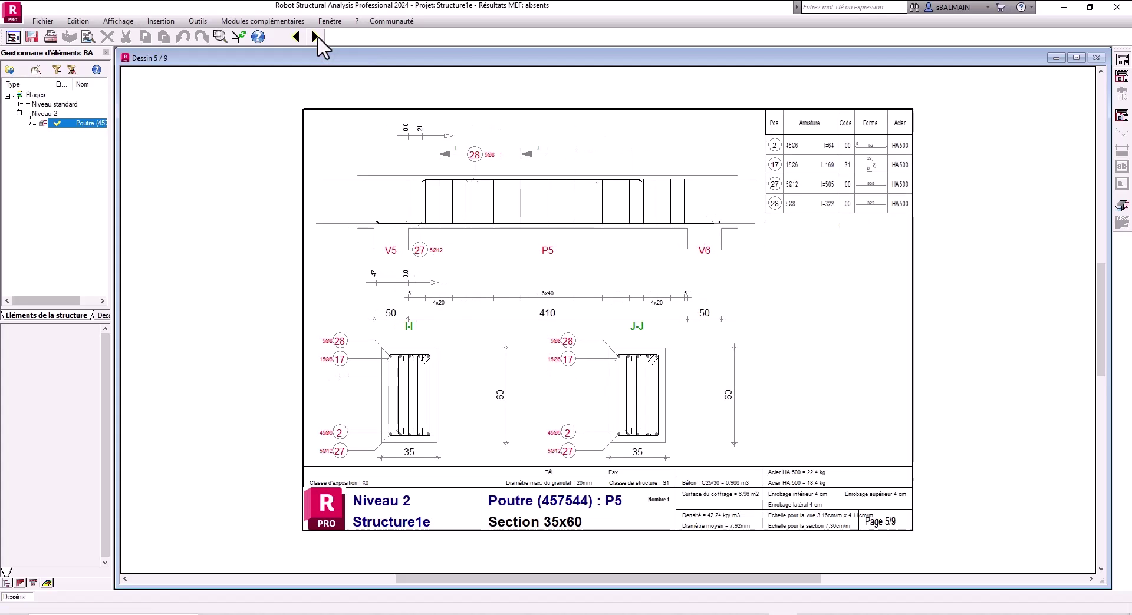
pyautogui.click(316, 36)
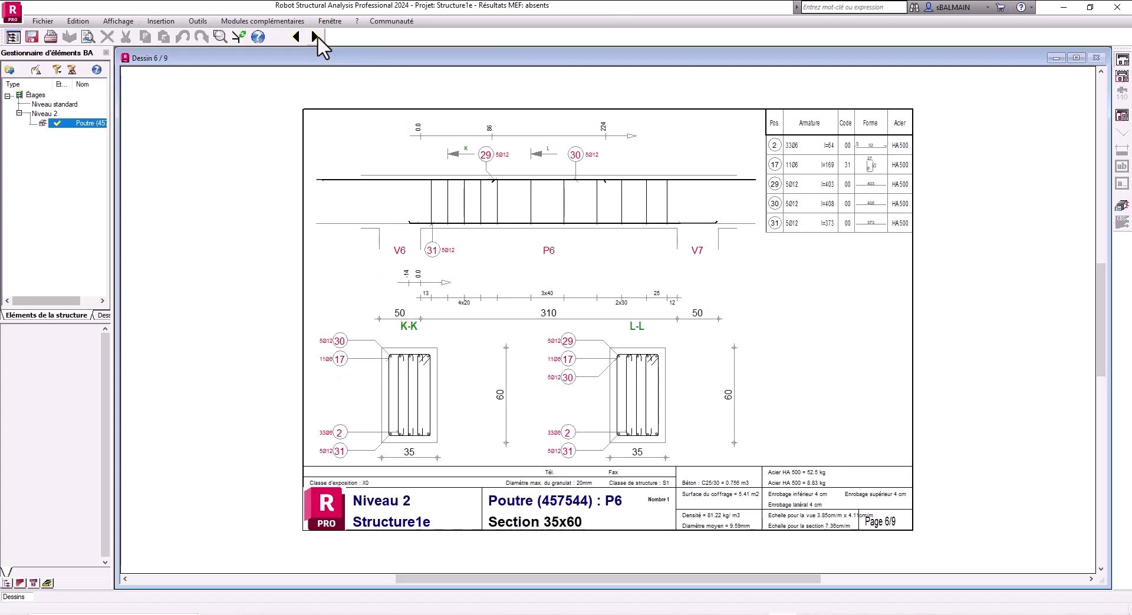
pyautogui.click(316, 36)
pyautogui.click(316, 36)
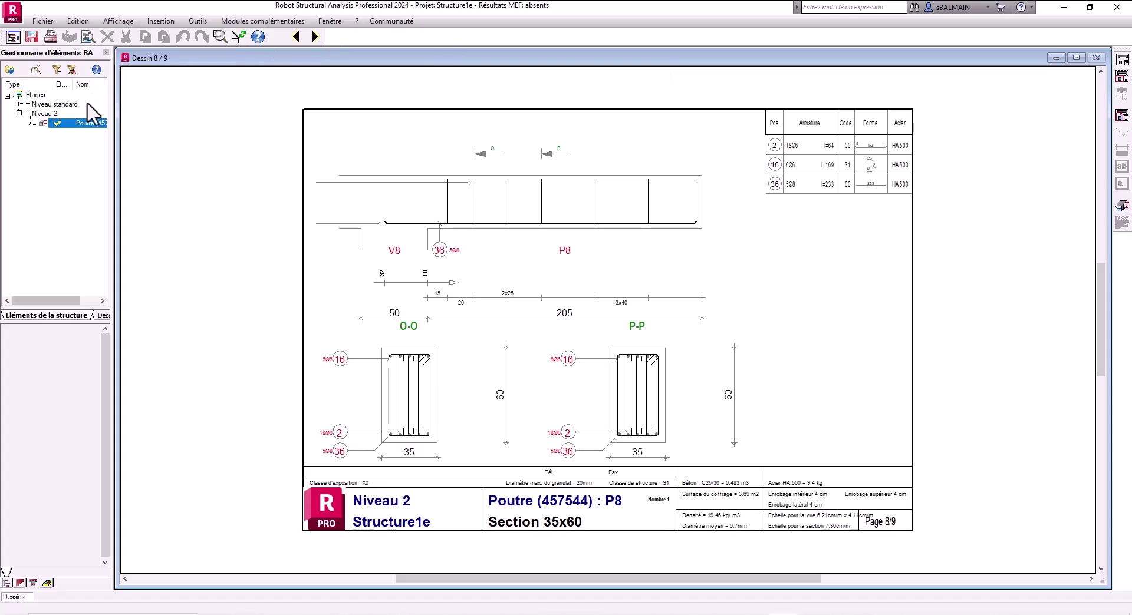
pyautogui.doubleClick(91, 123)
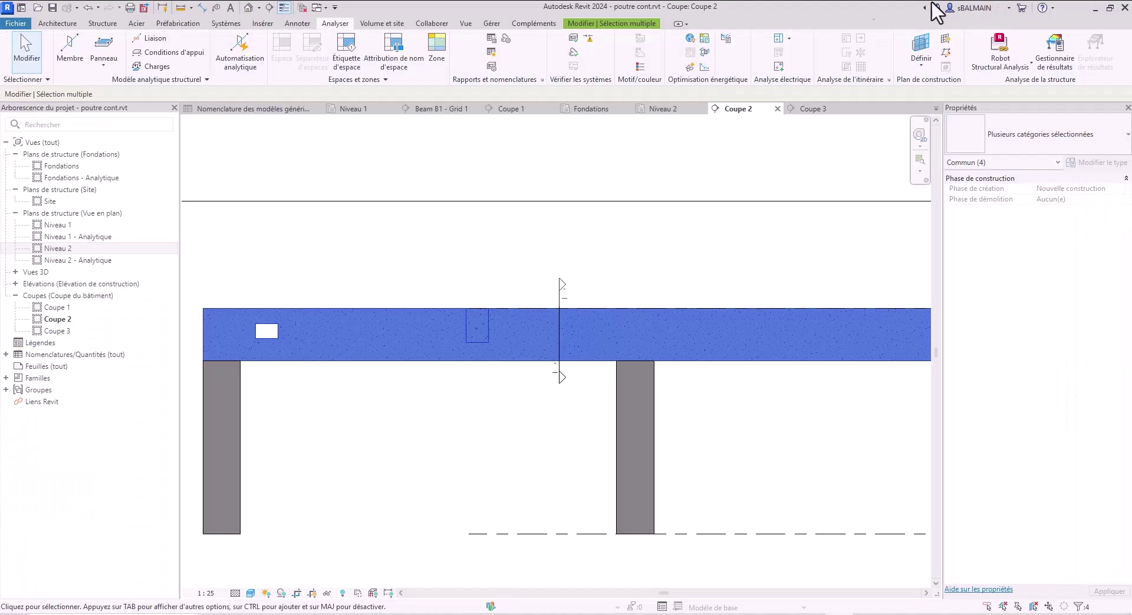
# Step: Switch to Revit and import the reinforcement from Robot Structural Analysis, updating only the structure fragment selected in Robot and selecting the modified elements
pyautogui.click(1001, 53)
pyautogui.click(1014, 103)
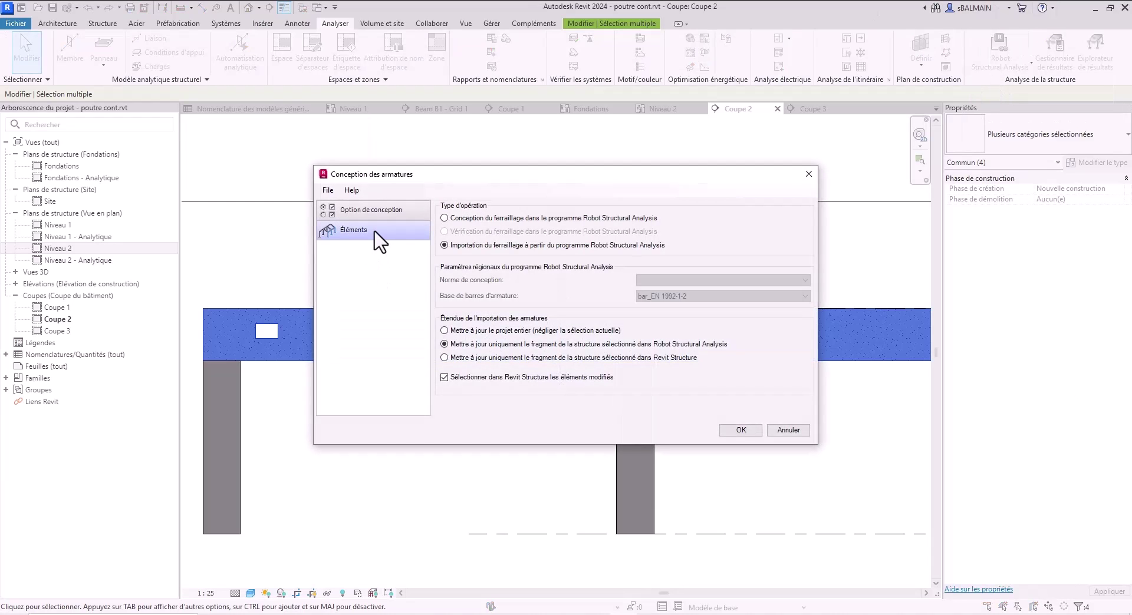
pyautogui.click(740, 429)
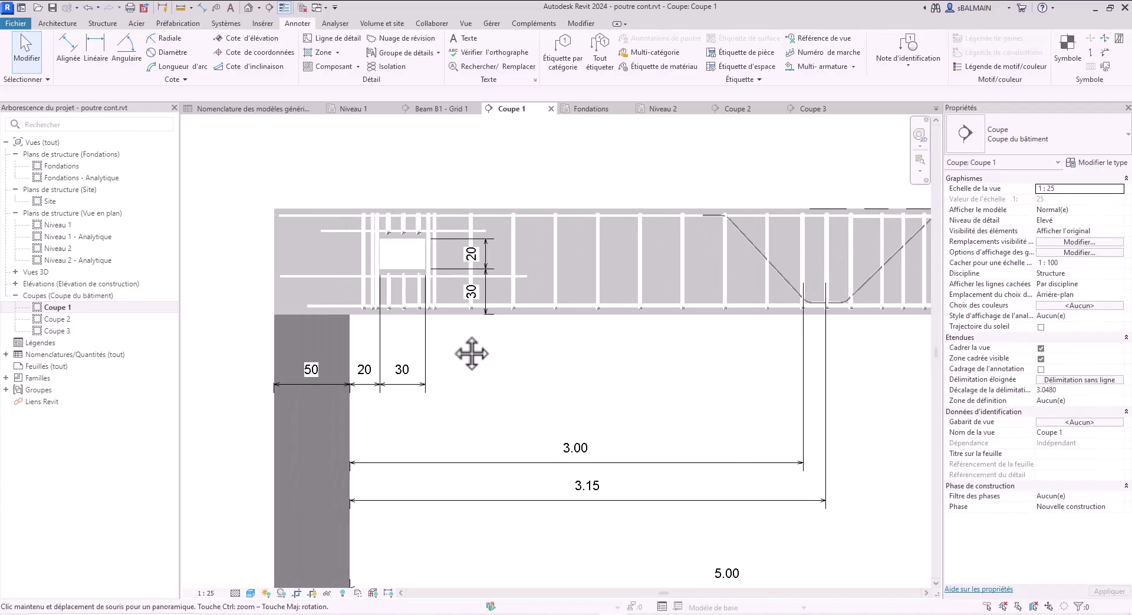
# Step: In section Coupe 1, add a multi-rebar annotation below the beam for the stirrup set between the opening and the bent-up bar
pyautogui.moveTo(472, 353); pyautogui.dragTo(465, 353, button='middle')
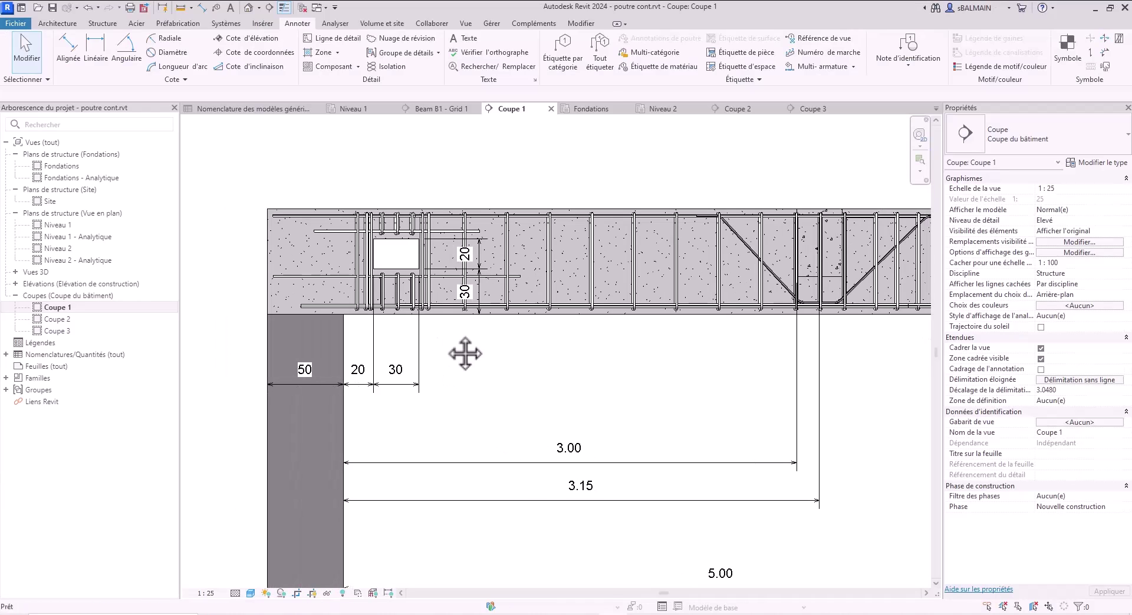
pyautogui.click(826, 68)
pyautogui.click(593, 296)
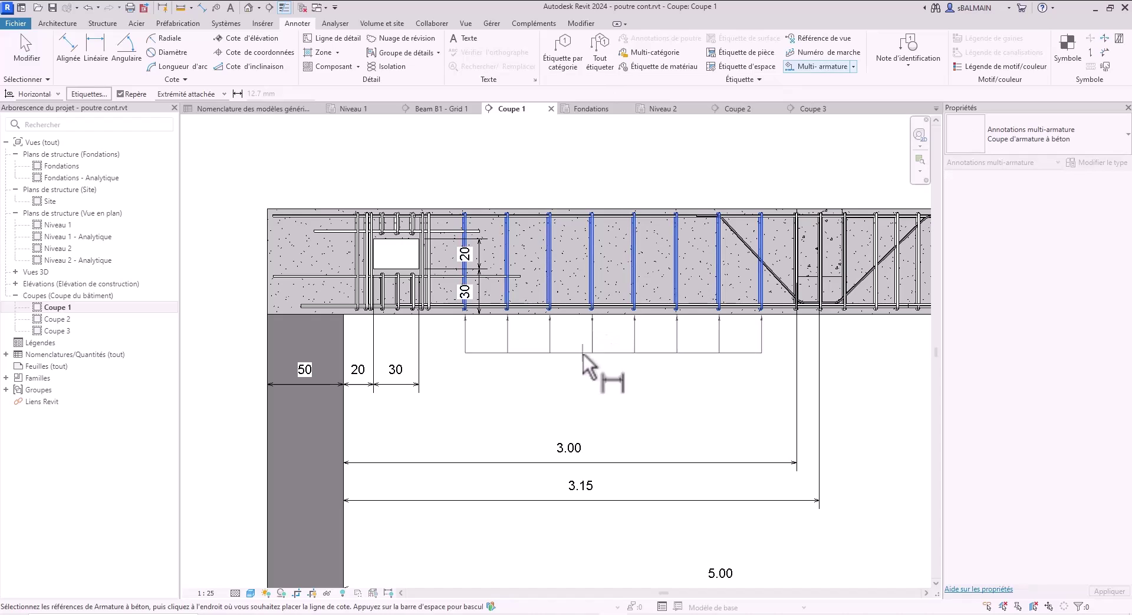
pyautogui.click(539, 346)
pyautogui.click(572, 395)
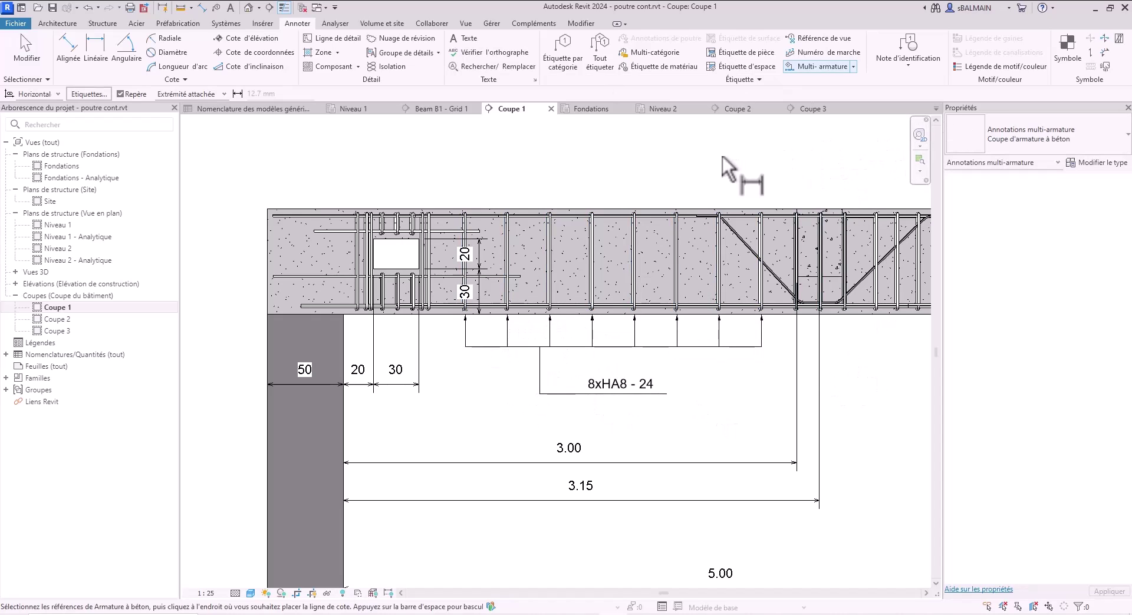
pyautogui.press('Escape')
pyautogui.press('Escape')
# Step: Place a detailed bending schematic of the annotated HA8 stirrup below the beam, beside its annotation
pyautogui.click(677, 245)
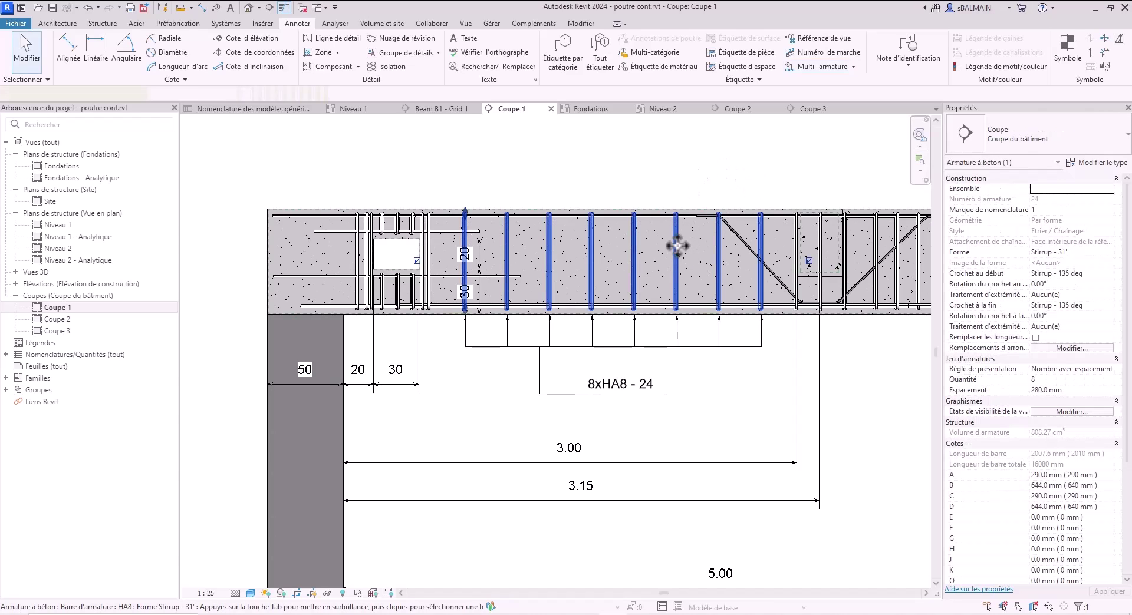
pyautogui.click(1018, 65)
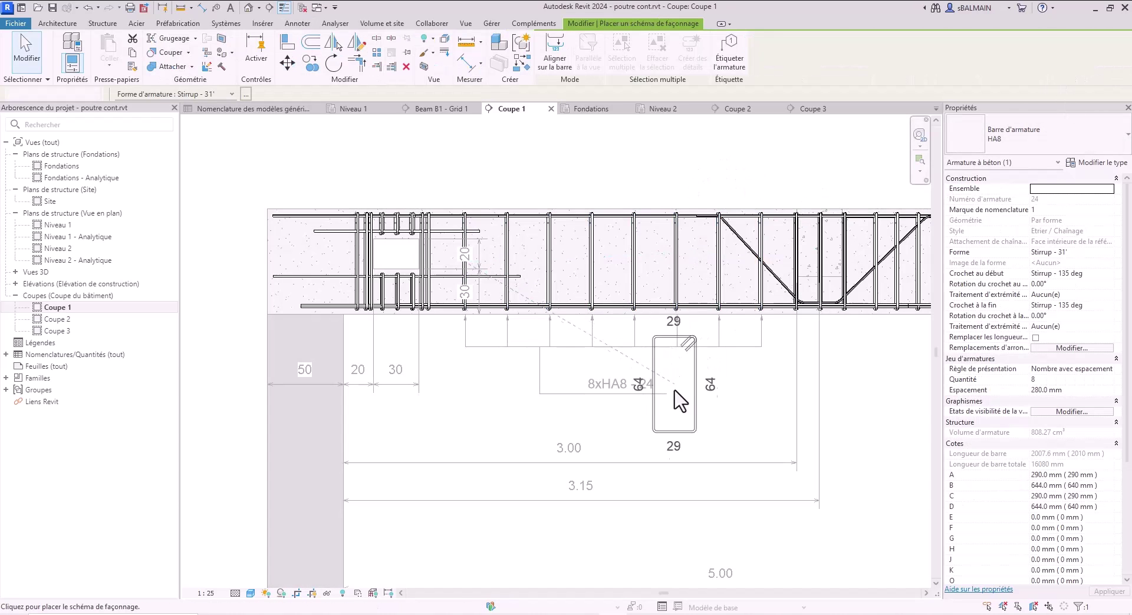
pyautogui.click(724, 419)
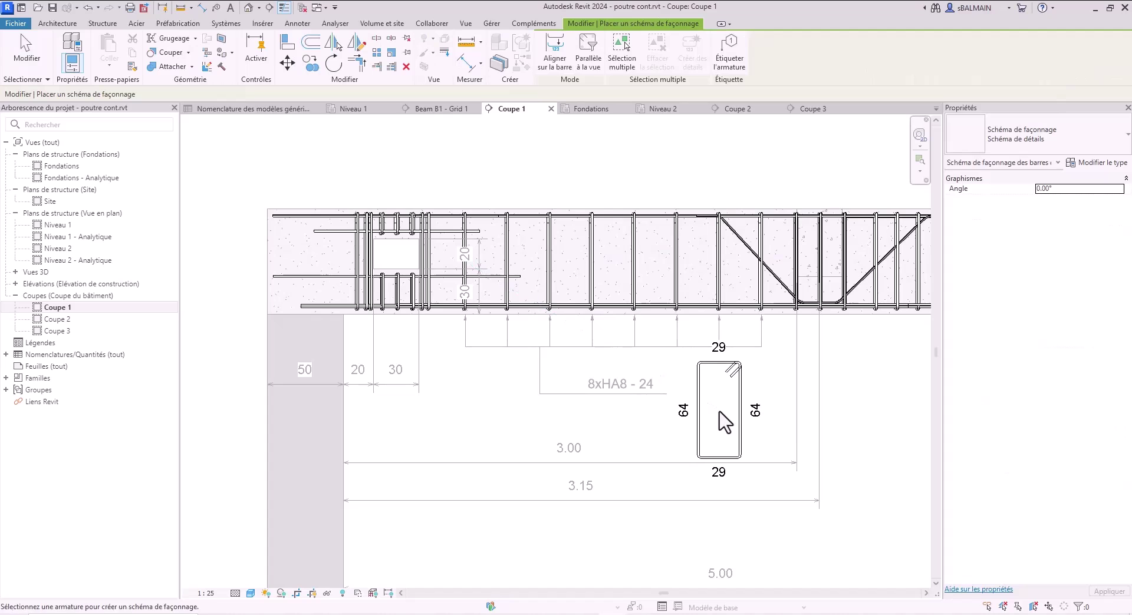
pyautogui.press('Escape')
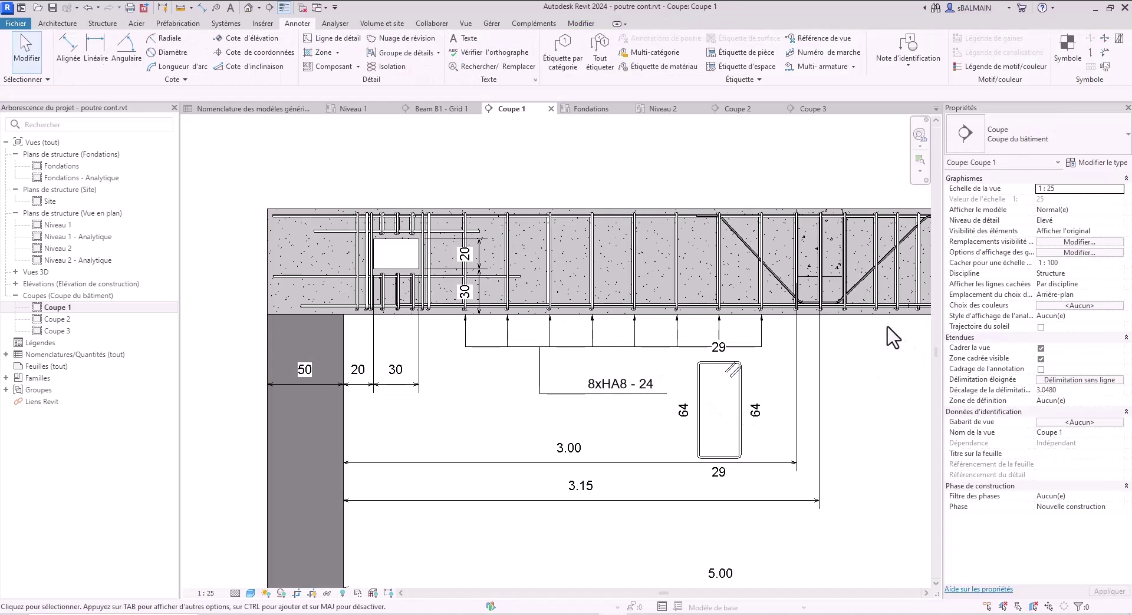
pyautogui.click(734, 386)
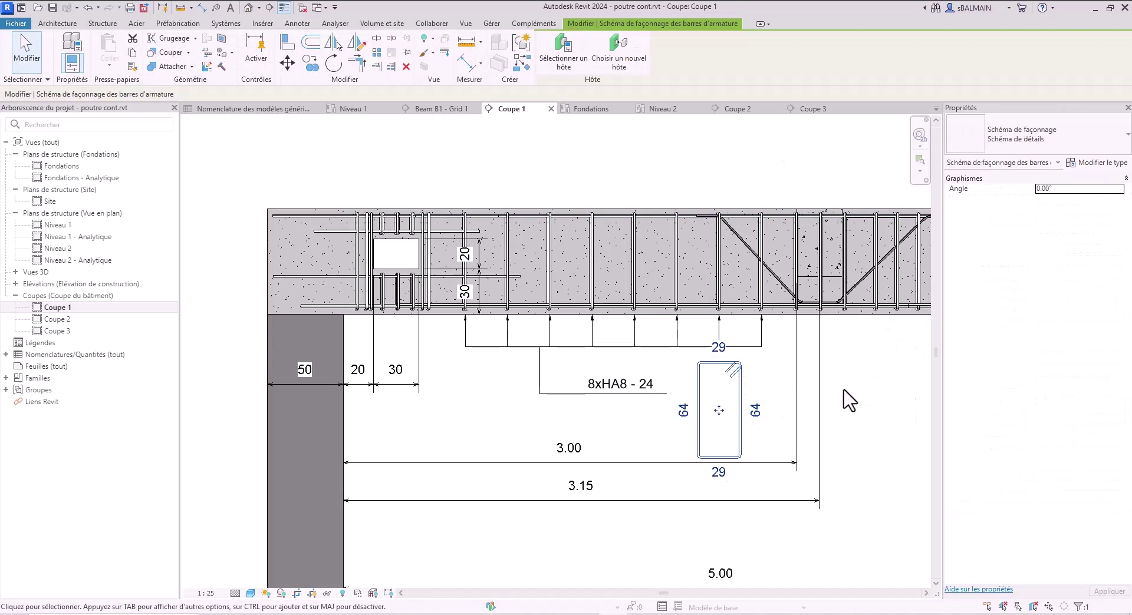
pyautogui.click(887, 399)
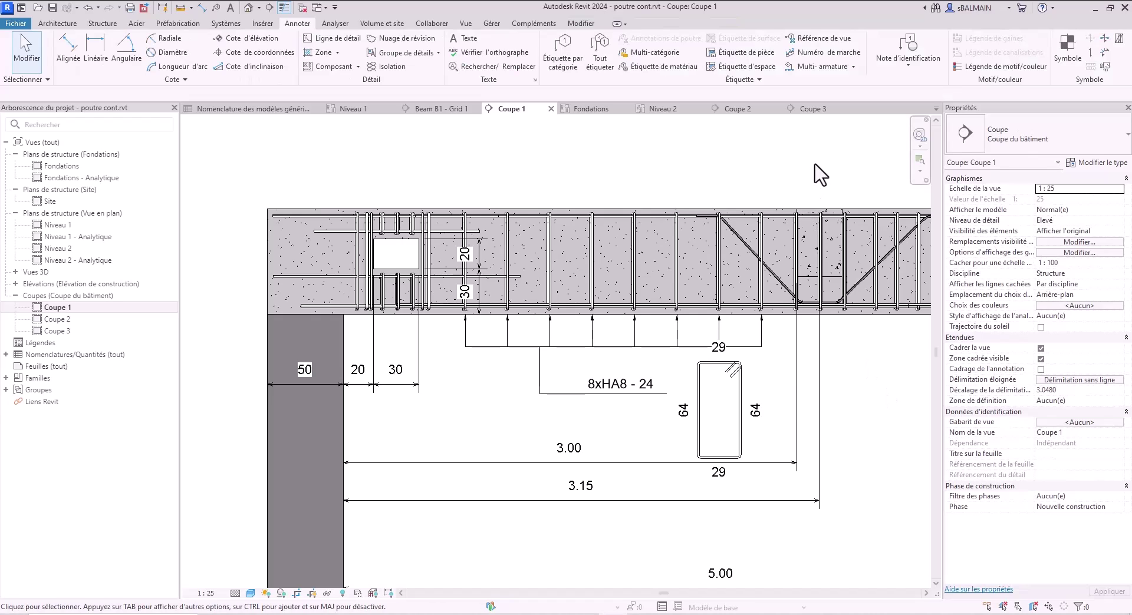
# Step: Tag the bent-up HA10 bar with its type and number, and move the tag and its leader elbow above the beam
pyautogui.moveTo(828, 172); pyautogui.dragTo(695, 222, button='middle')
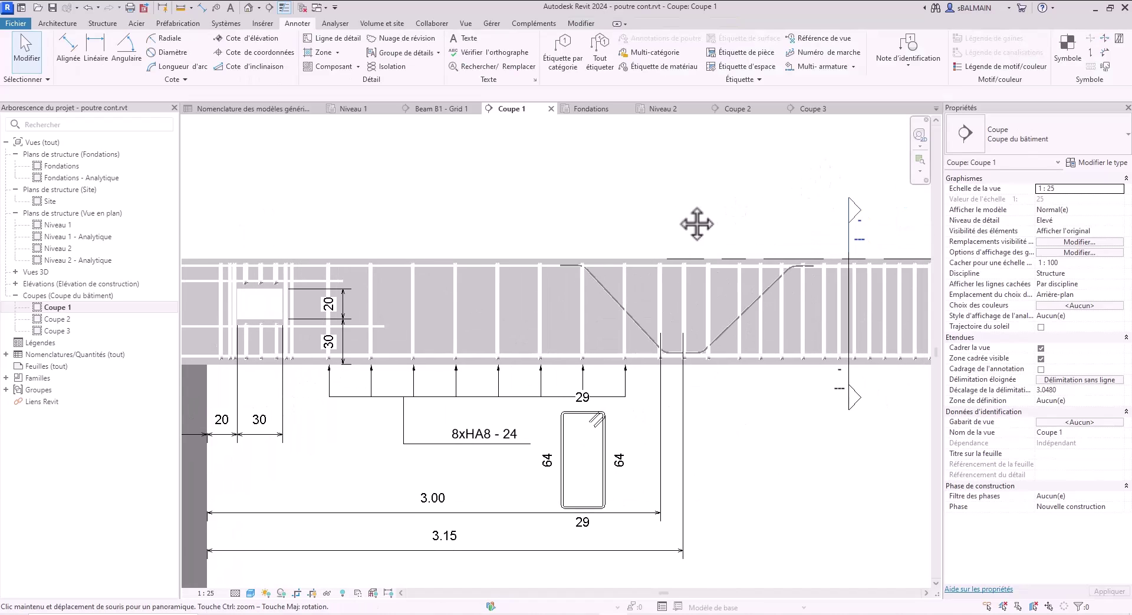
pyautogui.click(607, 300)
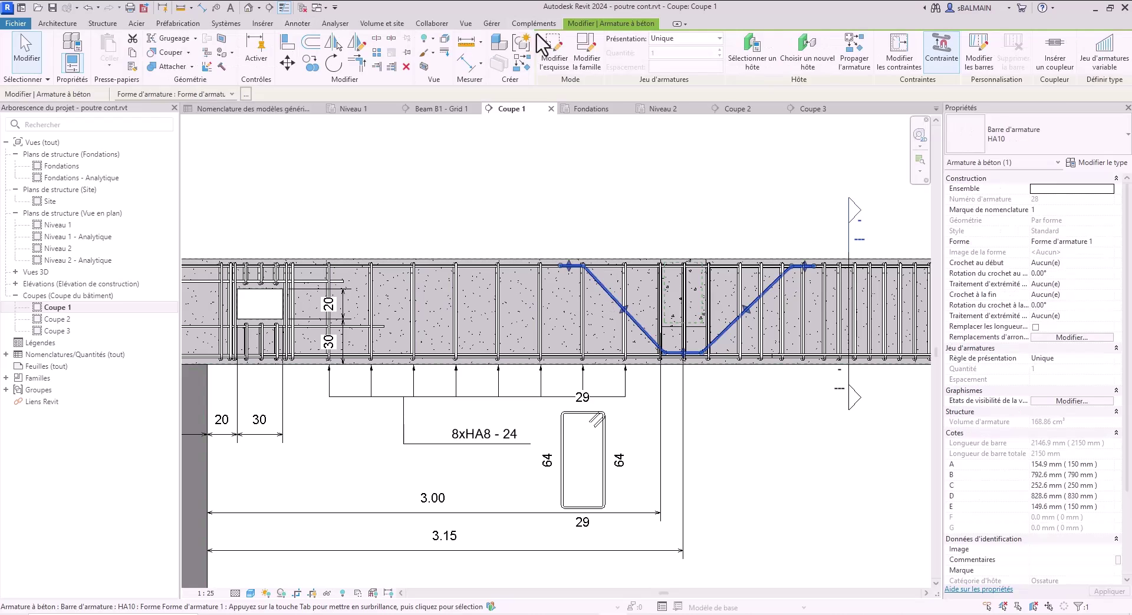
pyautogui.click(654, 186)
pyautogui.click(605, 313)
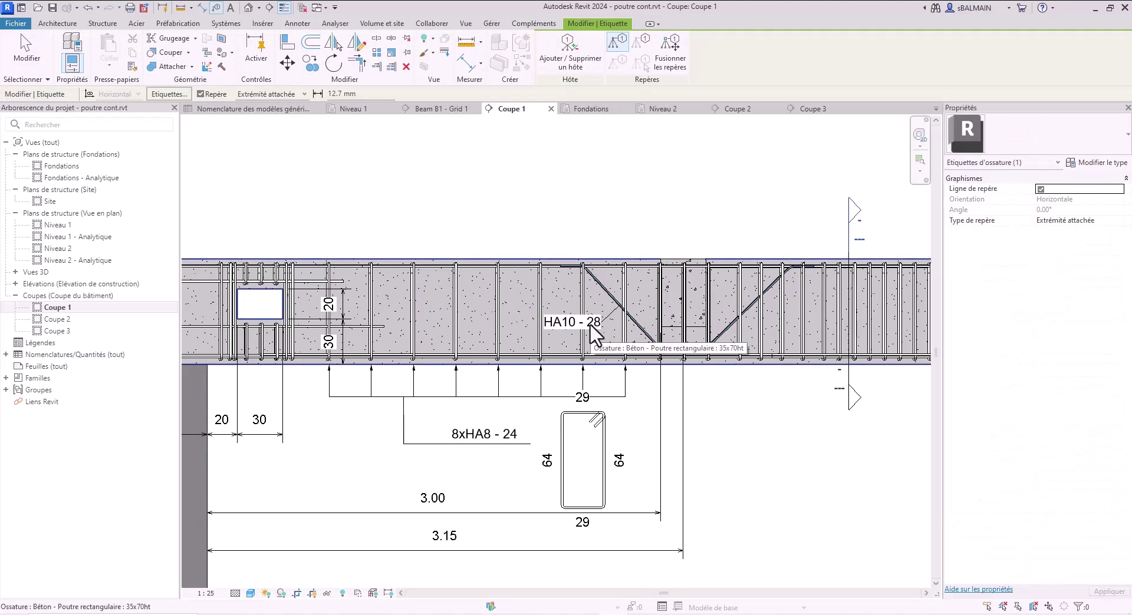
pyautogui.press('Escape')
pyautogui.click(599, 327)
pyautogui.moveTo(579, 333); pyautogui.dragTo(666, 181)
pyautogui.moveTo(613, 221); pyautogui.dragTo(593, 173)
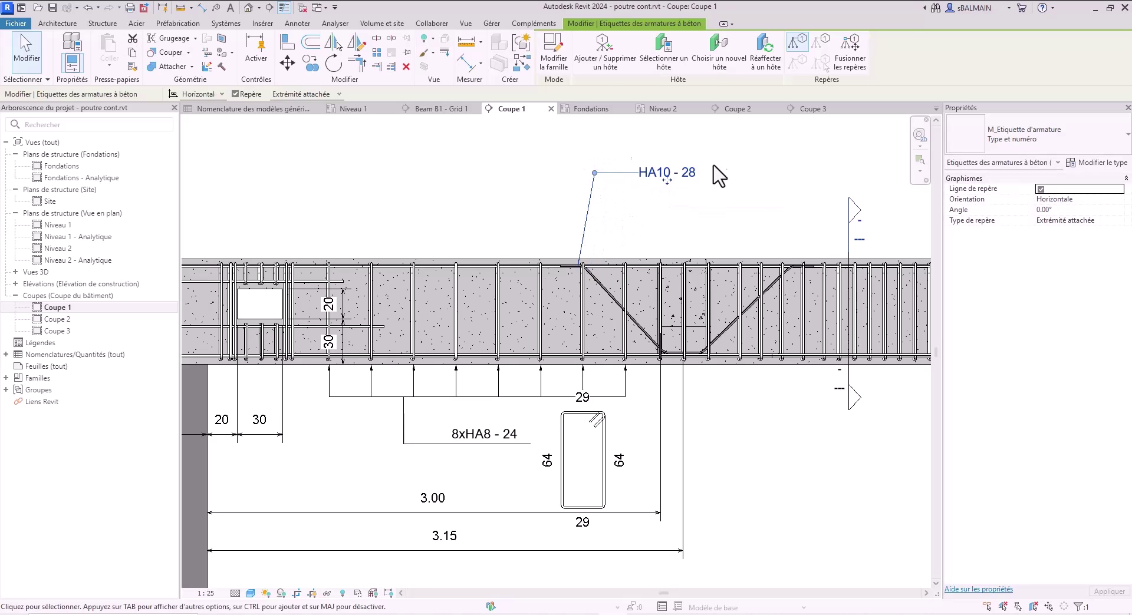
pyautogui.click(754, 174)
# Step: Place a detailed bending schematic of the bent-up HA10 bar above the beam, beside its tag
pyautogui.click(770, 300)
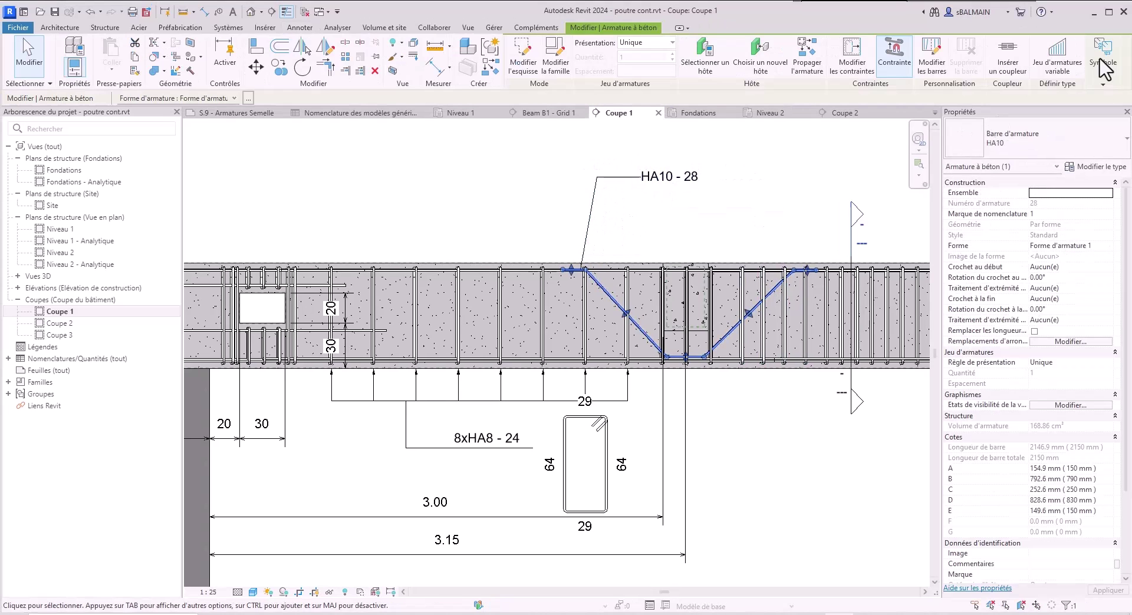
pyautogui.click(1103, 54)
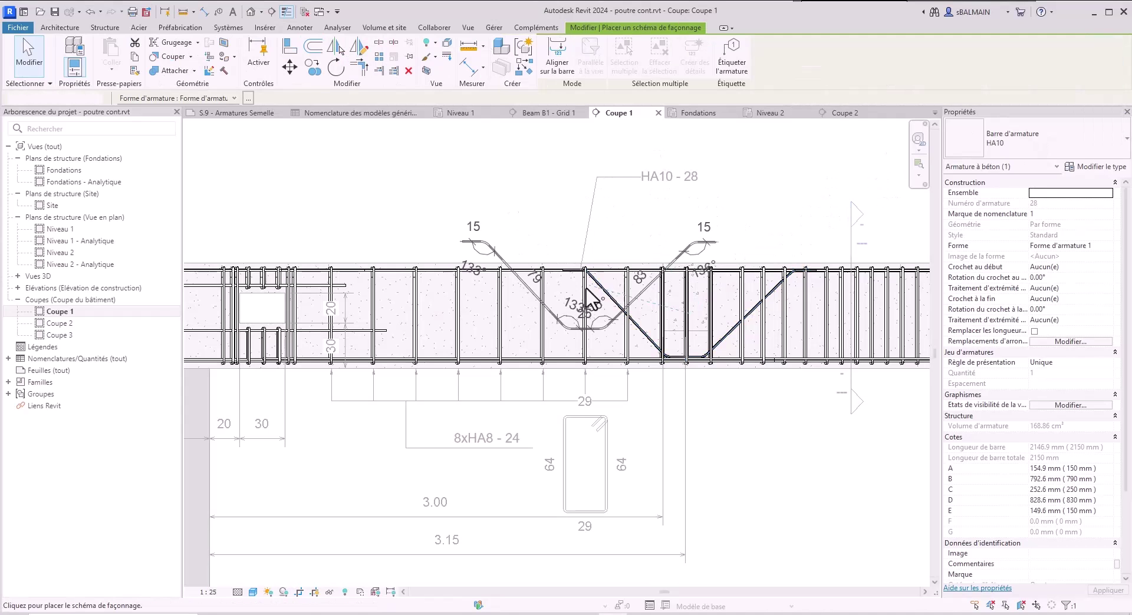
pyautogui.click(778, 177)
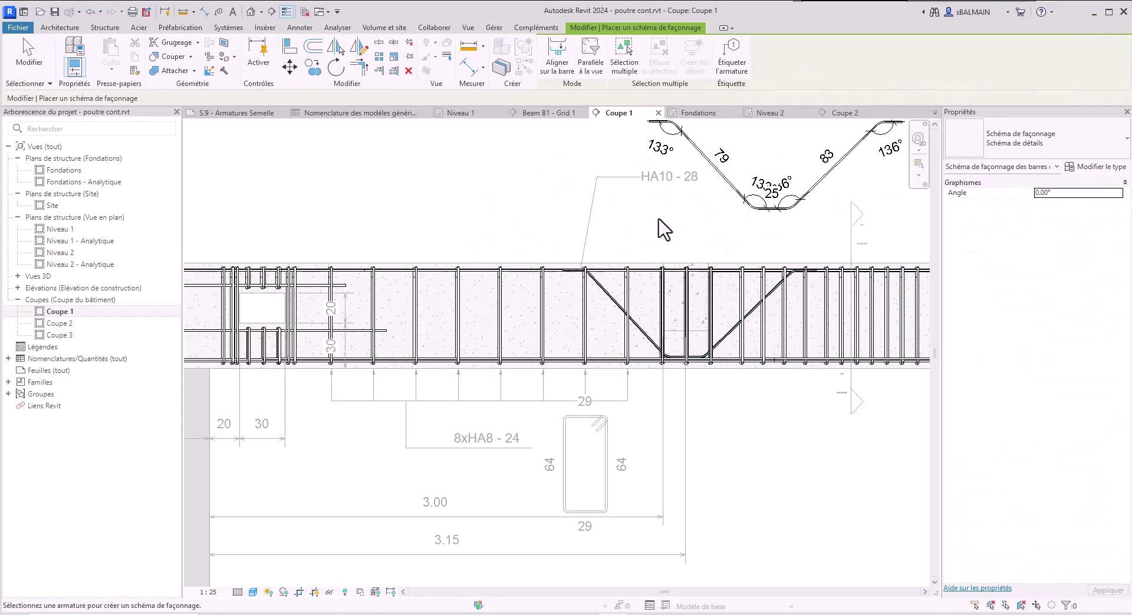
pyautogui.press('Escape')
# Step: Tag the short HA8 stirrups above the opening with type and number, and move the tag above the beam
pyautogui.scroll(-1, 438, 190)
pyautogui.scroll(-1, 430, 201)
pyautogui.moveTo(443, 228); pyautogui.dragTo(526, 289, button='middle')
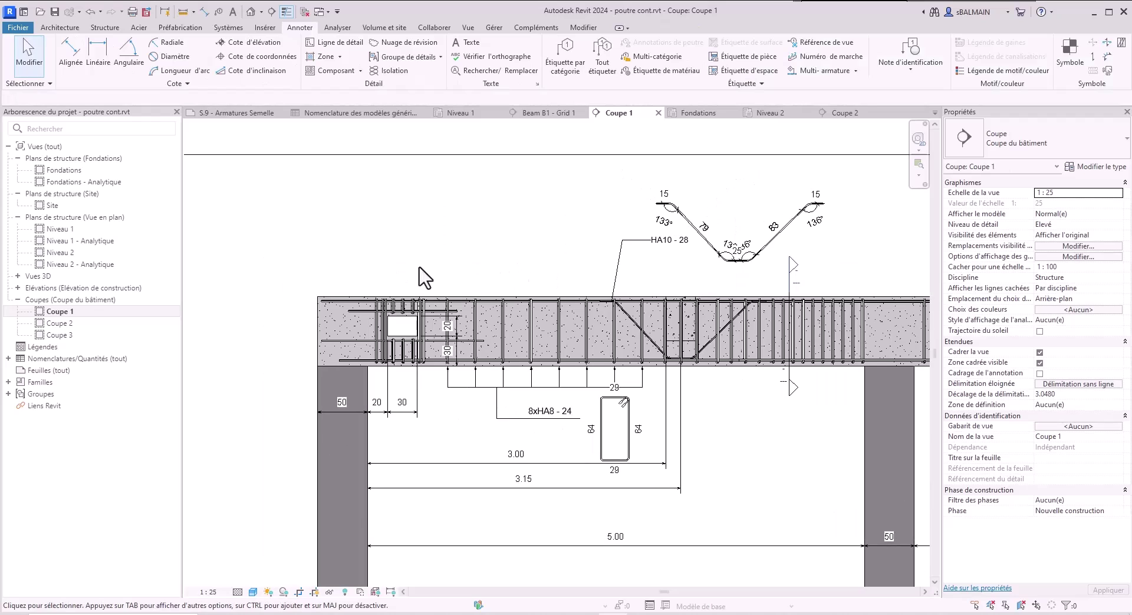
pyautogui.scroll(3, 419, 270)
pyautogui.click(564, 56)
pyautogui.click(398, 320)
pyautogui.press('Escape')
pyautogui.click(457, 327)
pyautogui.moveTo(457, 327); pyautogui.dragTo(440, 242)
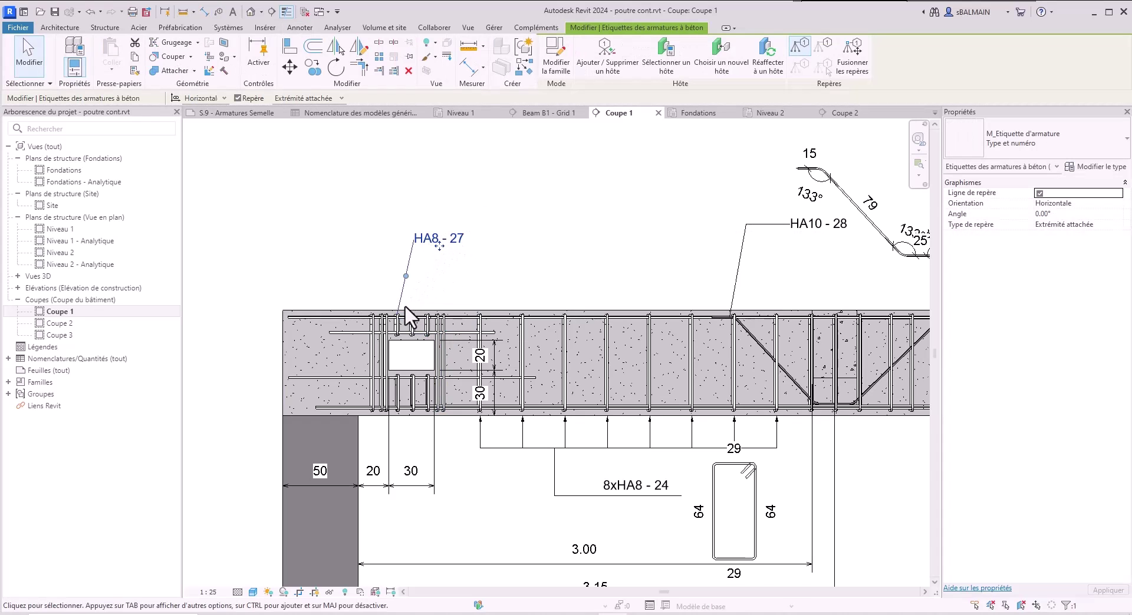
pyautogui.scroll(2, 405, 307)
pyautogui.click(678, 151)
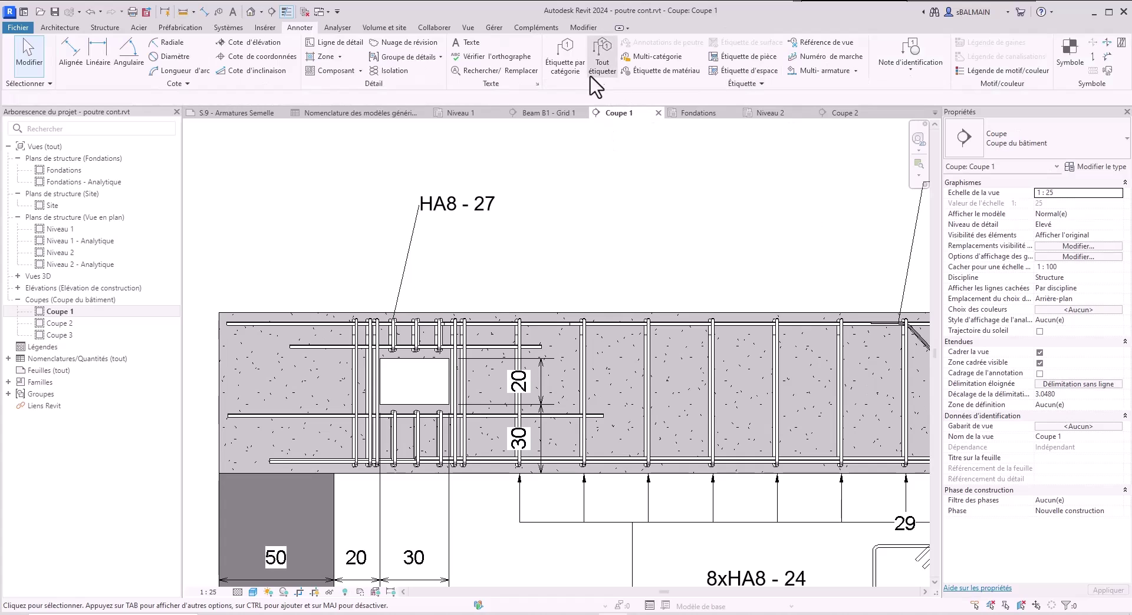
# Step: Place a detailed bending schematic of the stirrups above the opening beside their tag, and move the tag's leader elbow level with its text
pyautogui.click(394, 334)
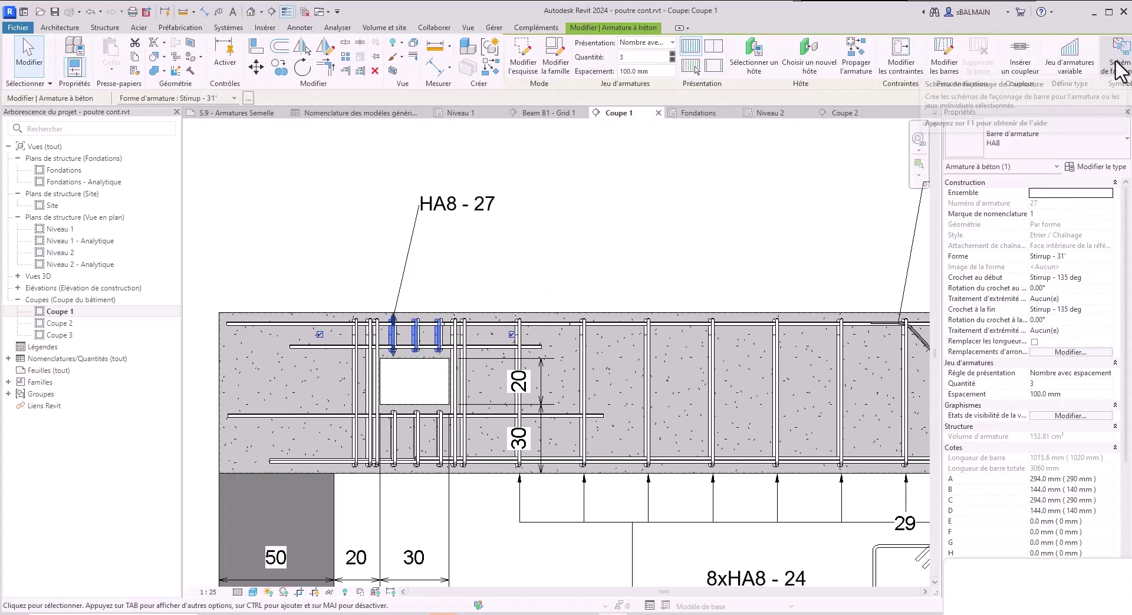
pyautogui.click(1124, 60)
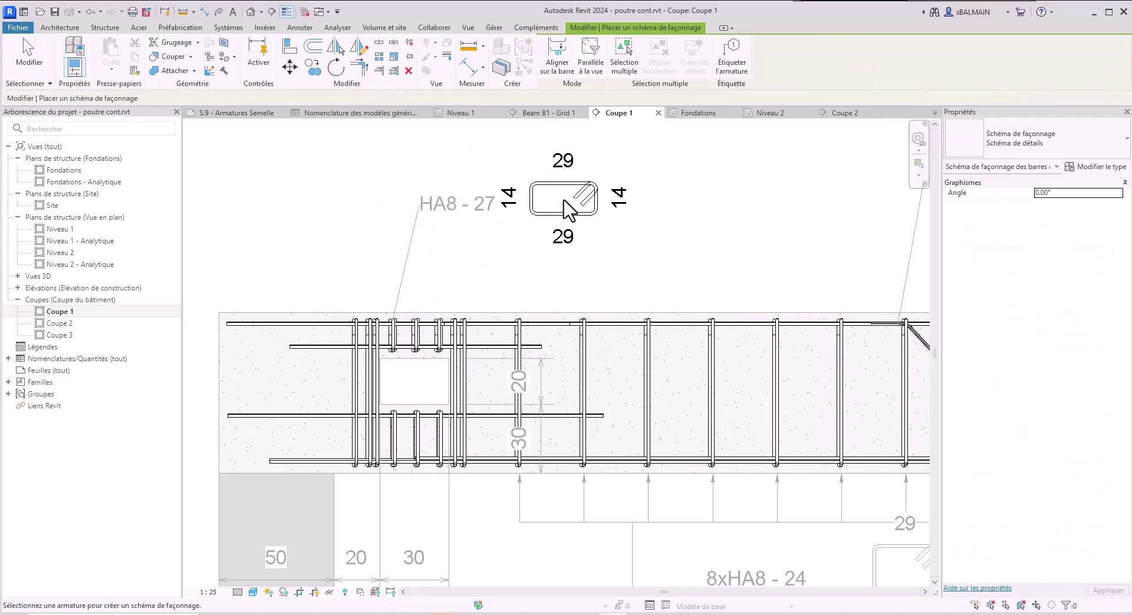
pyautogui.click(566, 207)
pyautogui.click(407, 254)
pyautogui.moveTo(406, 263); pyautogui.dragTo(407, 204)
pyautogui.click(498, 271)
# Step: Examine the type properties of the bent-up bar's bending schematic and its linear dimension style Acier Hors coffrage
pyautogui.scroll(-4, 664, 273)
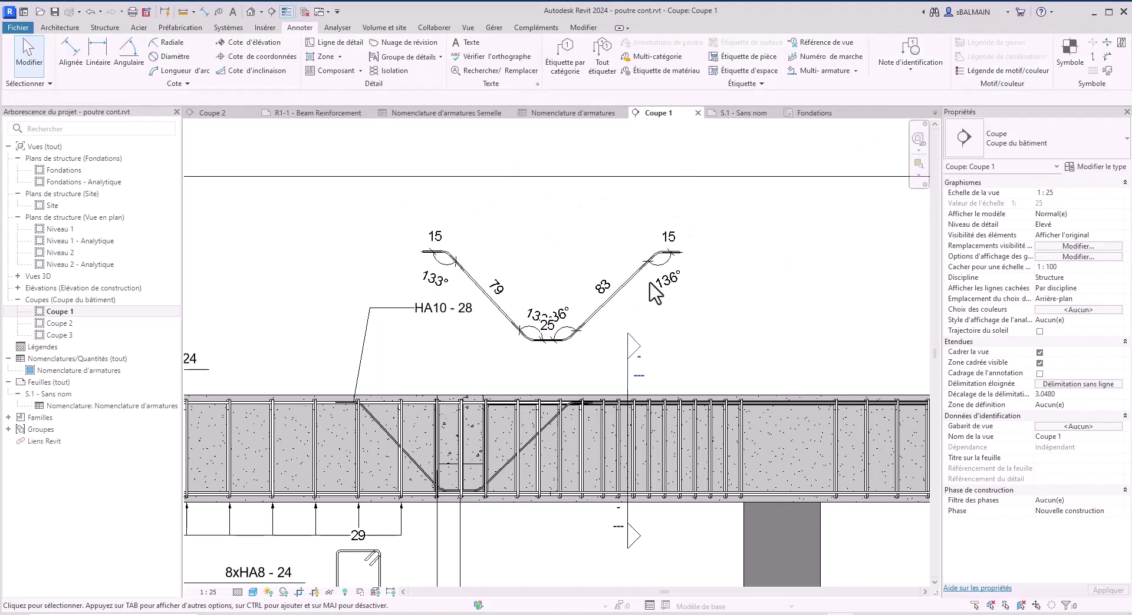
pyautogui.click(640, 289)
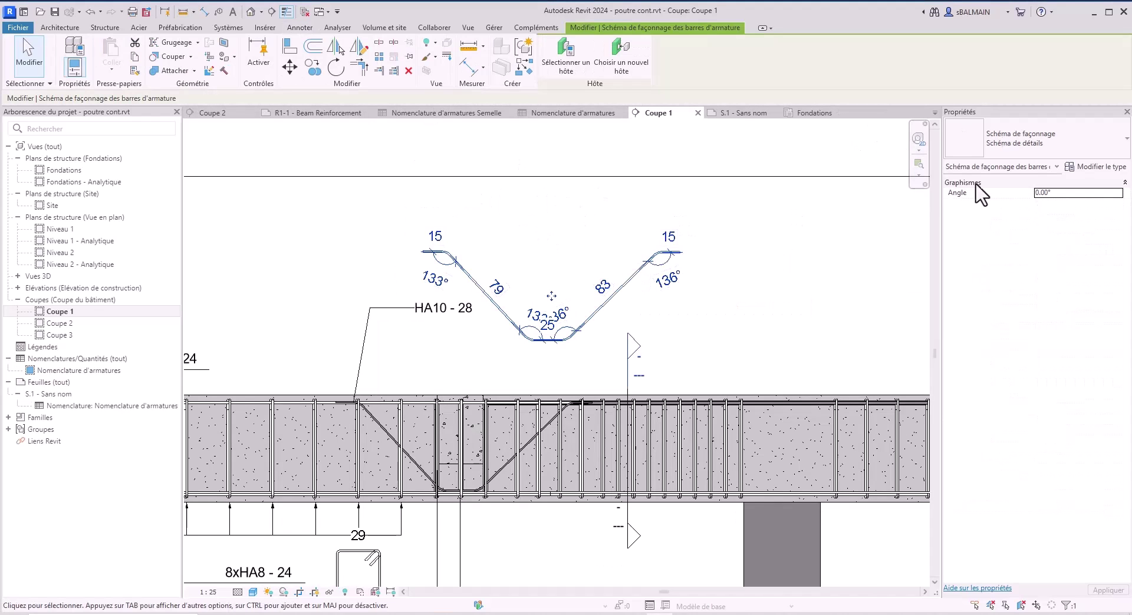
pyautogui.click(1091, 166)
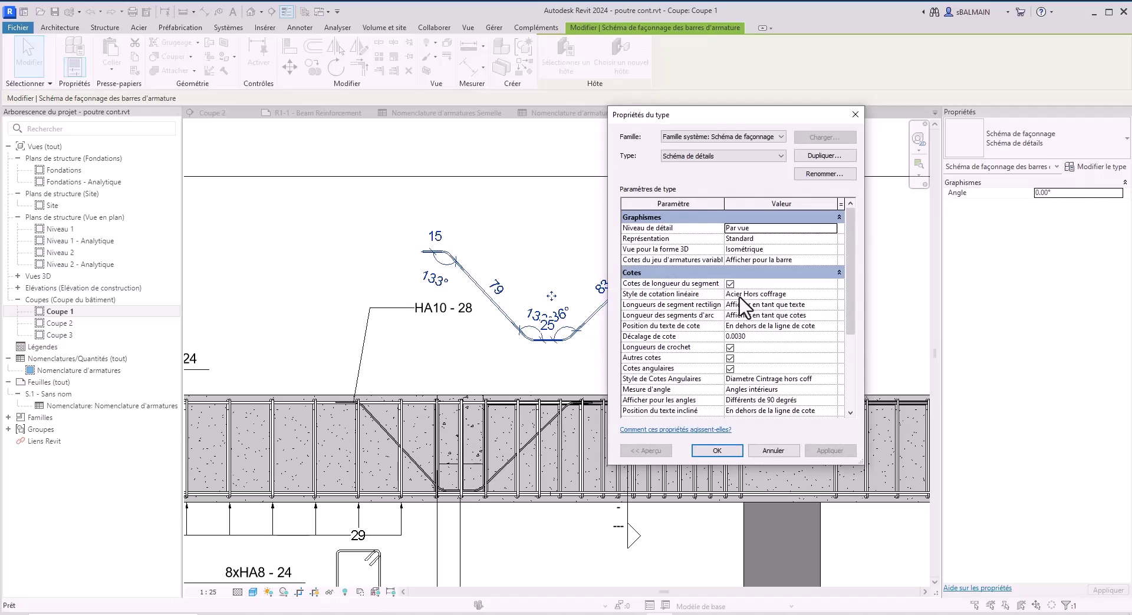
pyautogui.click(833, 294)
pyautogui.click(833, 291)
pyautogui.click(833, 292)
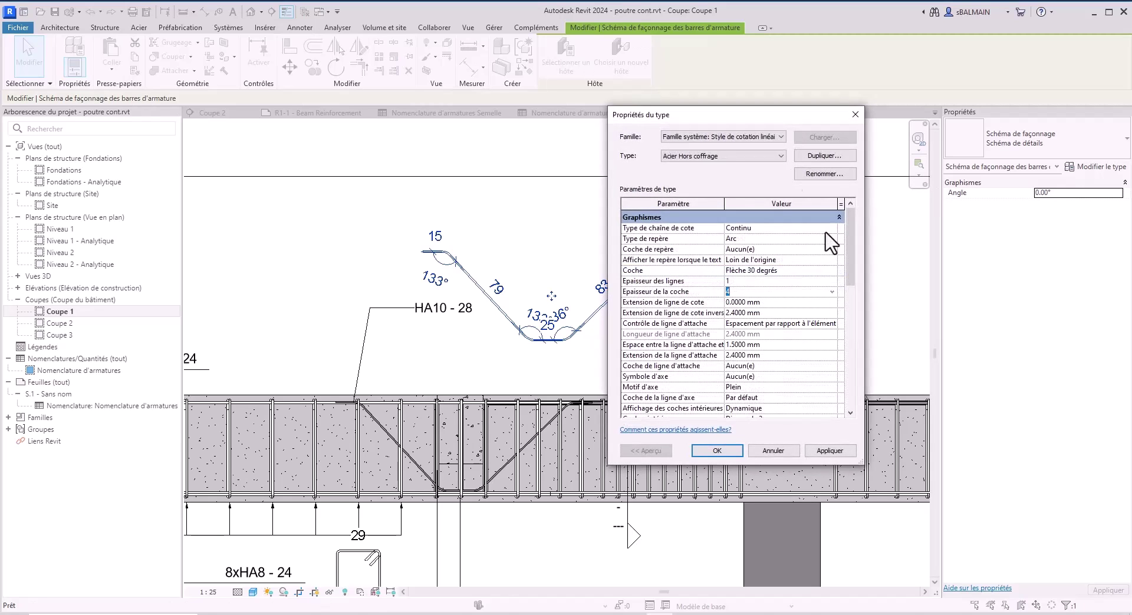
pyautogui.scroll(-3, 847, 255)
pyautogui.scroll(3, 851, 228)
pyautogui.click(787, 450)
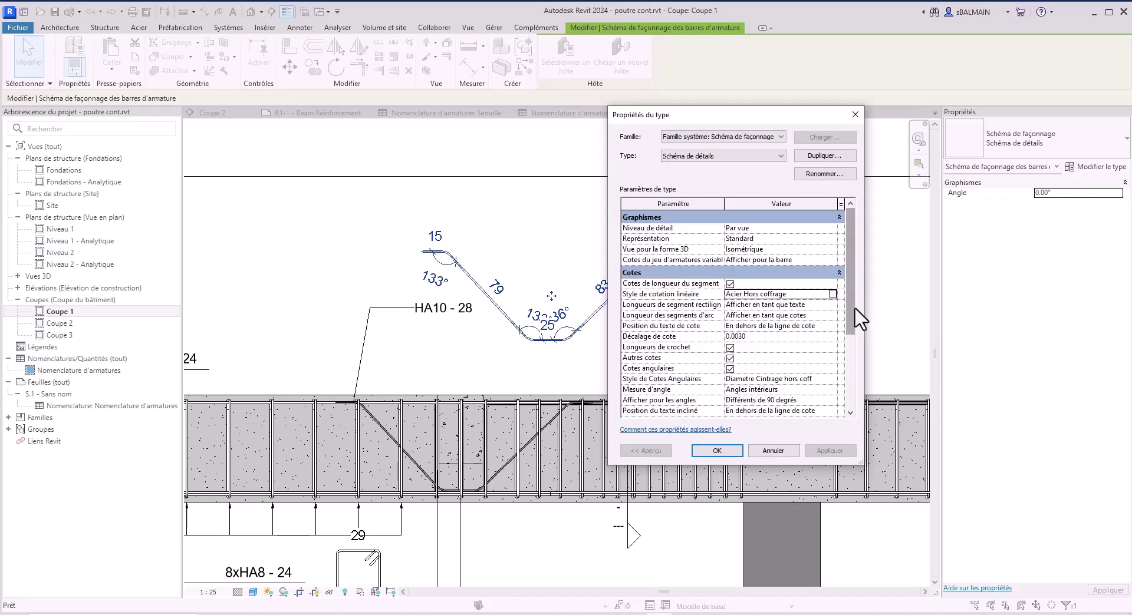
# Step: Examine the schematic's angular dimension style Diametre Cintrage hors coff, including its unit format, and leave the type properties without changes
pyautogui.scroll(-3, 850, 312)
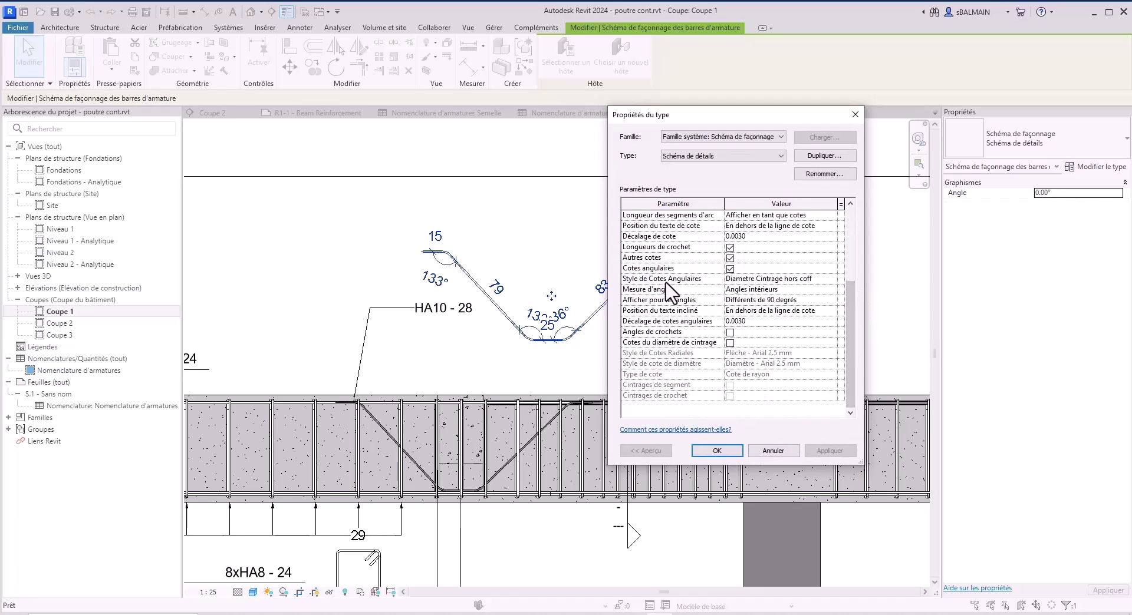
pyautogui.click(831, 279)
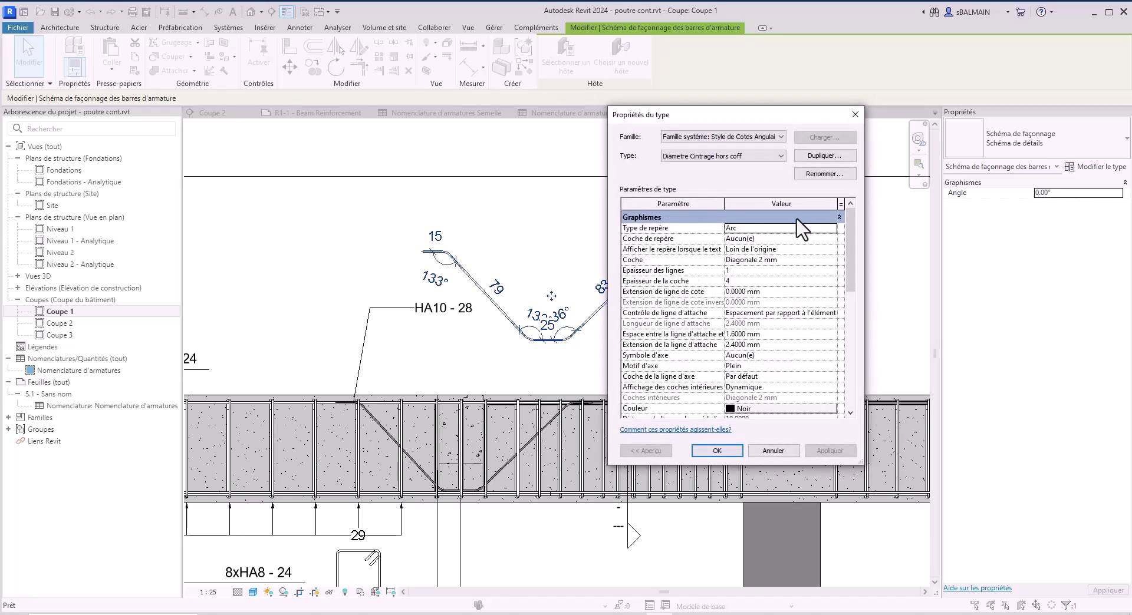
pyautogui.moveTo(849, 282); pyautogui.dragTo(788, 328)
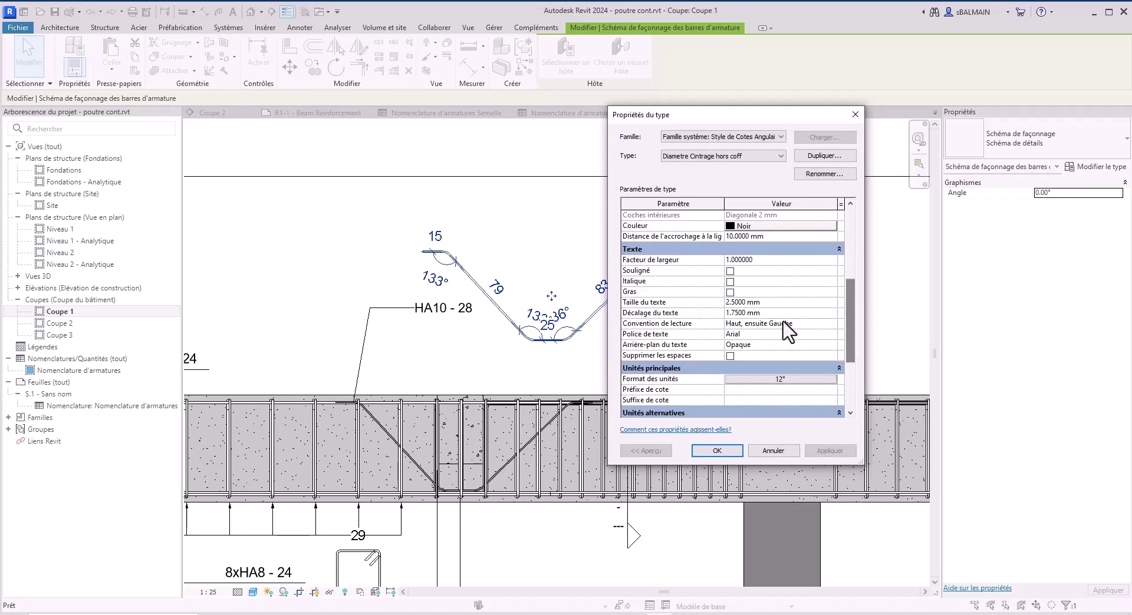
pyautogui.click(779, 380)
pyautogui.click(659, 220)
pyautogui.click(796, 382)
pyautogui.click(776, 447)
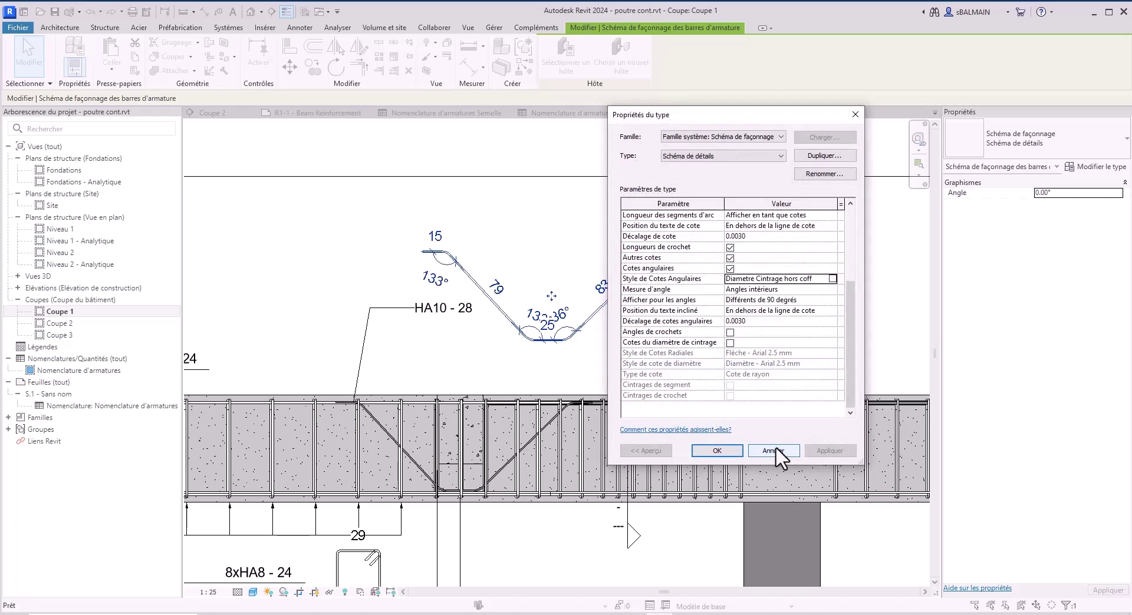
pyautogui.click(775, 447)
pyautogui.click(741, 313)
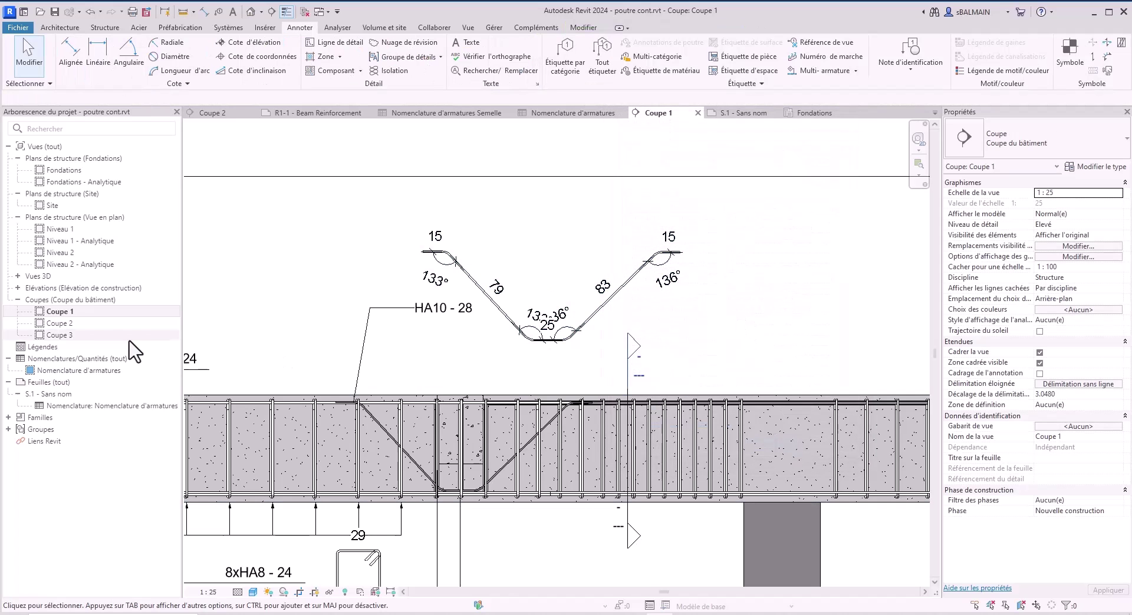
# Step: In the rebar schedule, turn off the angles and the bend diameter/radius in the display options of the Schéma de façonnage field
pyautogui.doubleClick(90, 406)
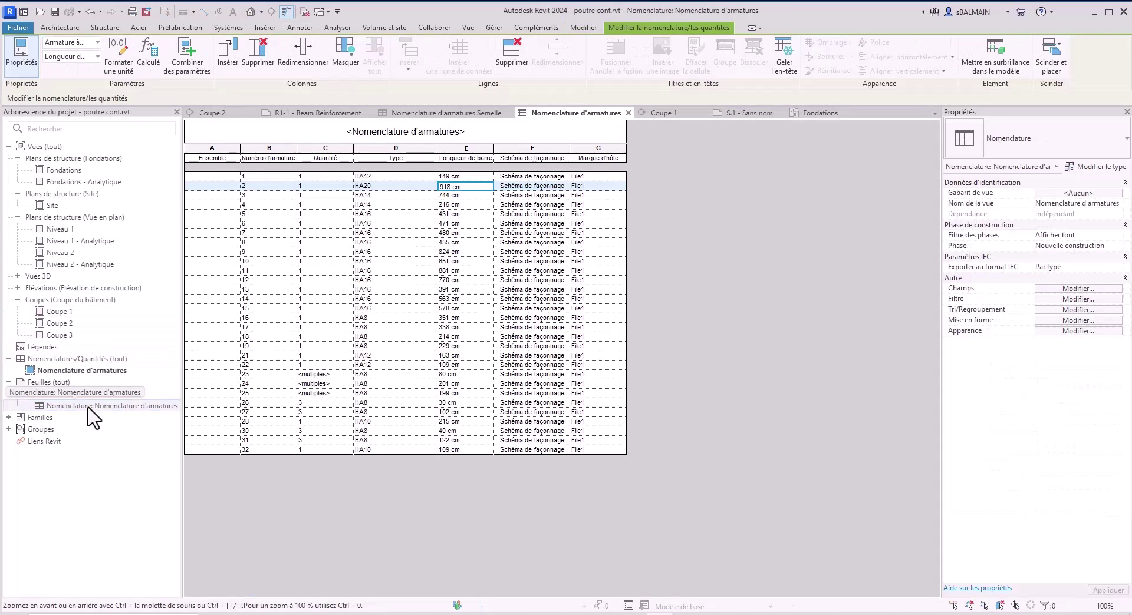
pyautogui.click(1074, 320)
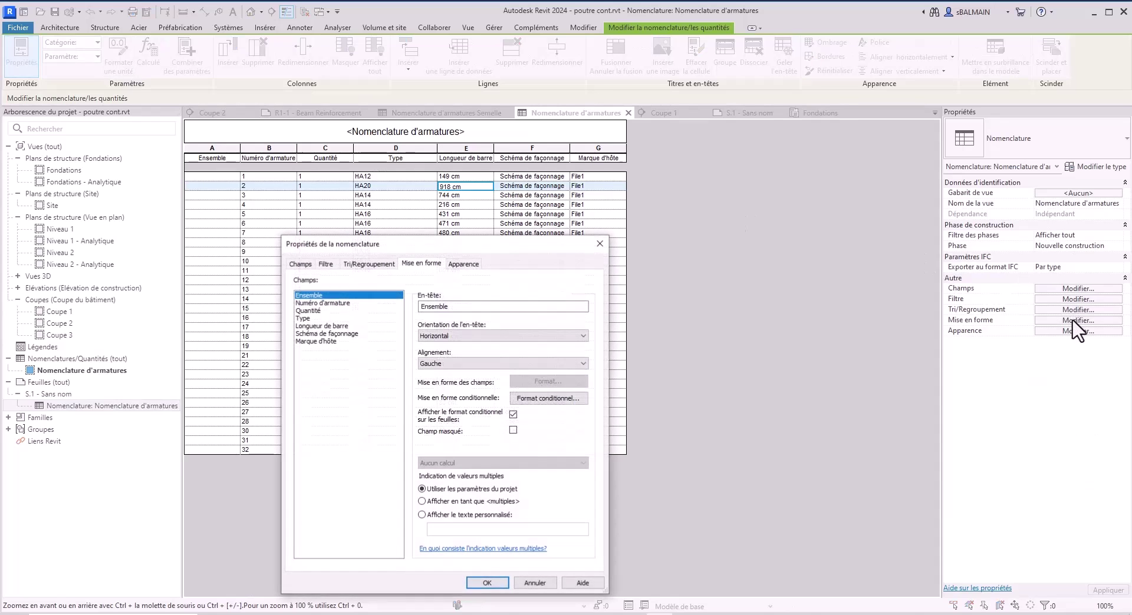
pyautogui.moveTo(427, 246); pyautogui.dragTo(639, 156)
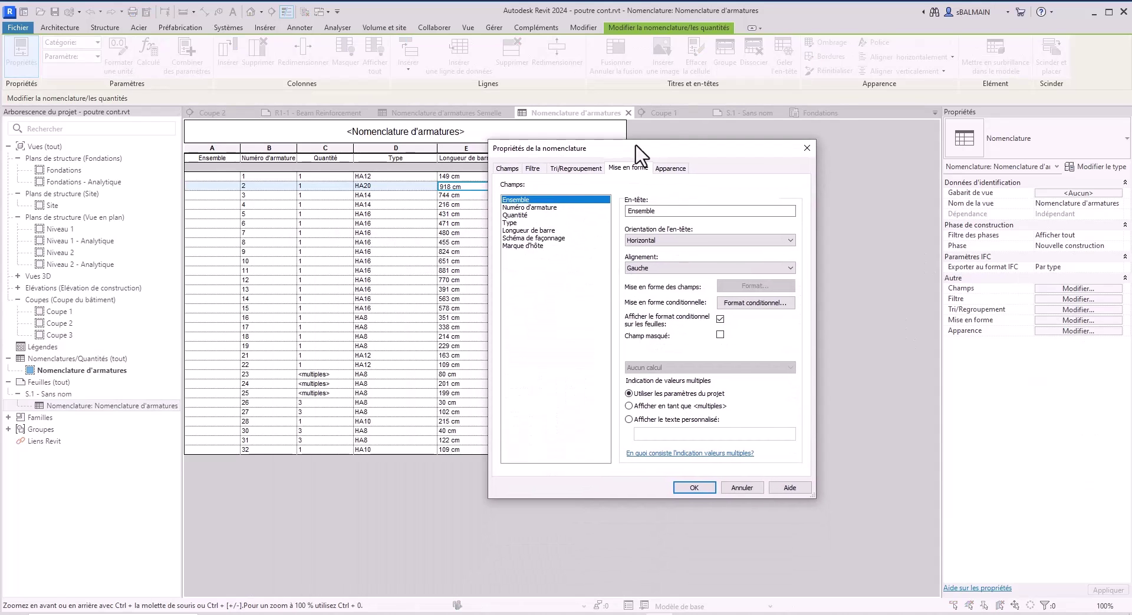
pyautogui.click(539, 238)
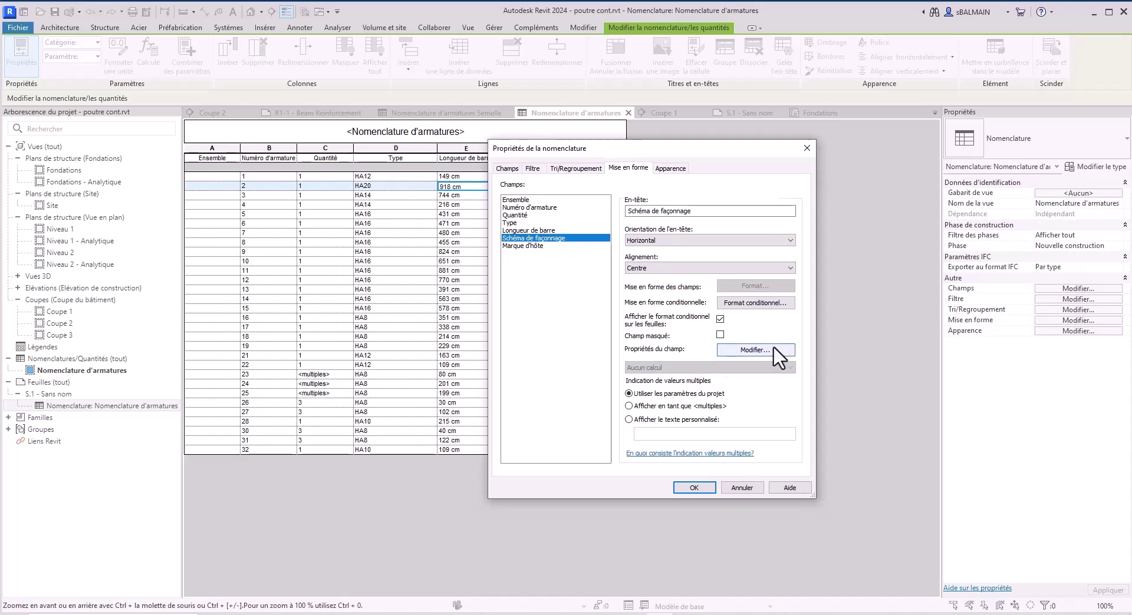
pyautogui.click(755, 349)
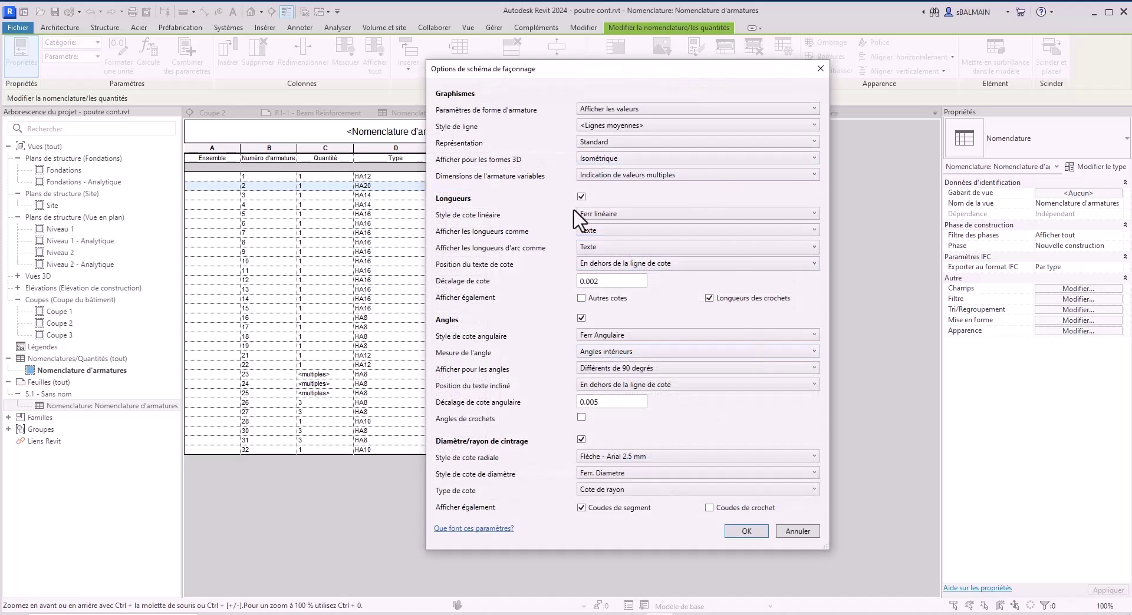
pyautogui.click(604, 216)
pyautogui.click(604, 215)
pyautogui.click(581, 440)
pyautogui.click(580, 319)
pyautogui.click(738, 528)
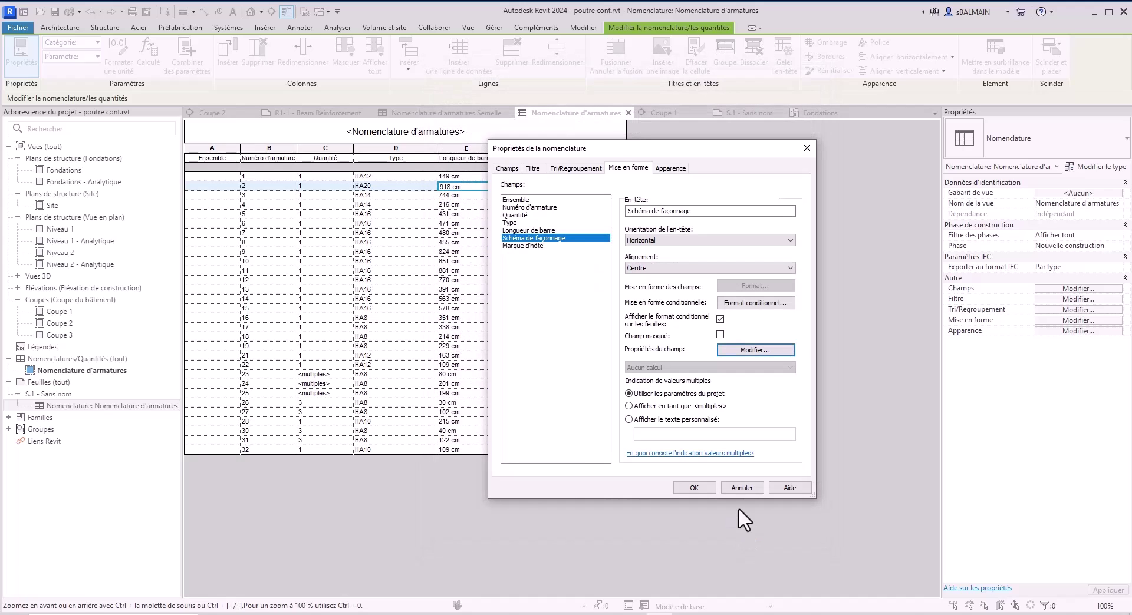
pyautogui.click(695, 488)
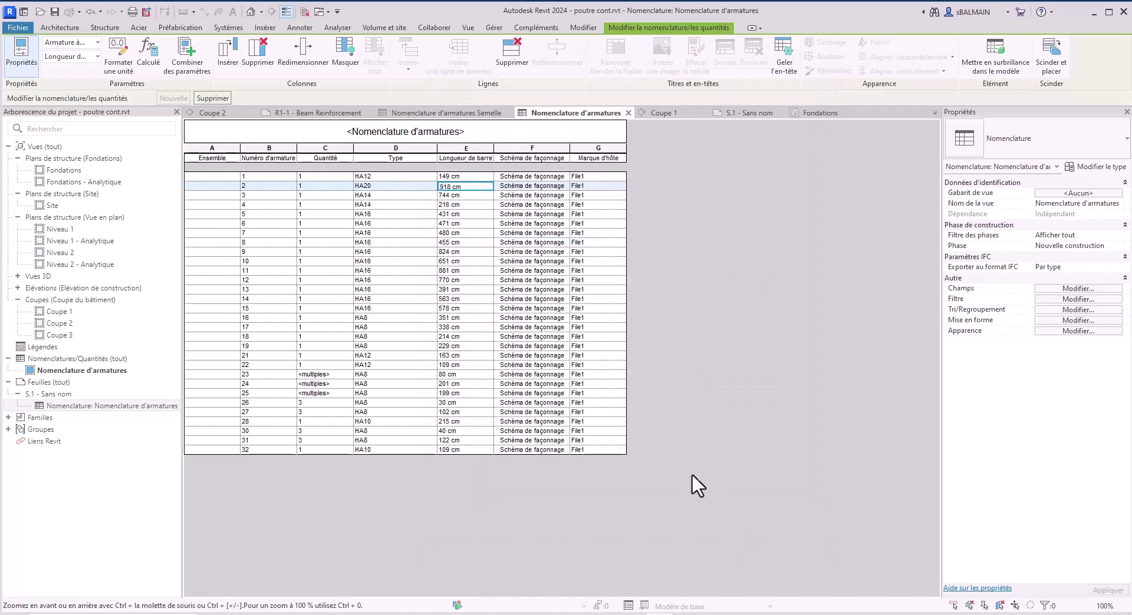
# Step: Review the schematics on sheet S.1, turn the angles back on in the schedule's Schéma de façonnage field options, and return to the sheet
pyautogui.doubleClick(74, 405)
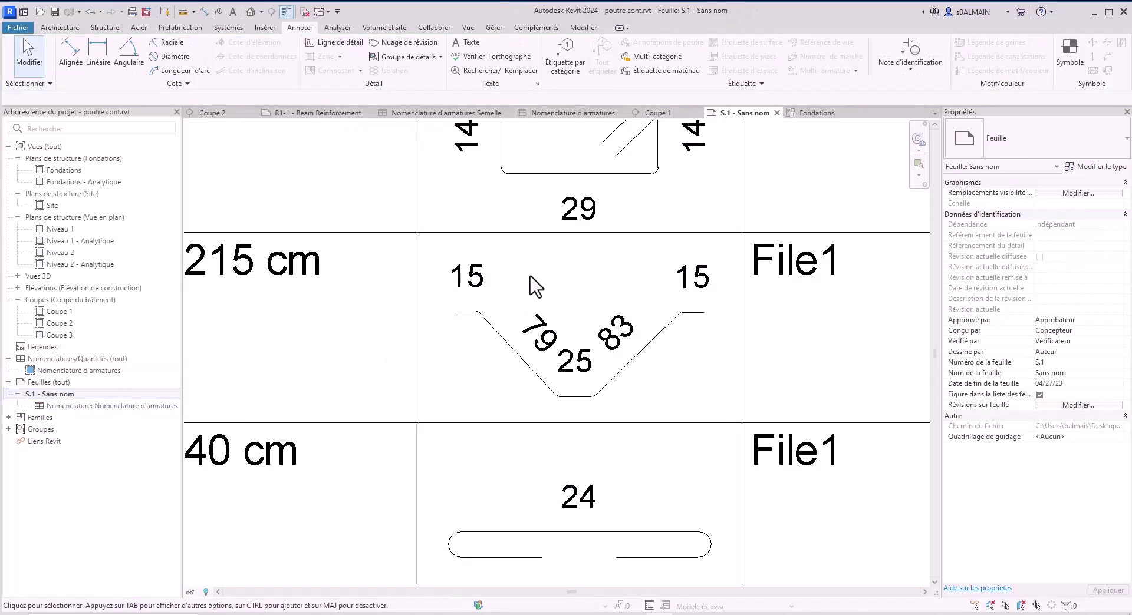
pyautogui.moveTo(730, 383); pyautogui.dragTo(753, 373, button='middle')
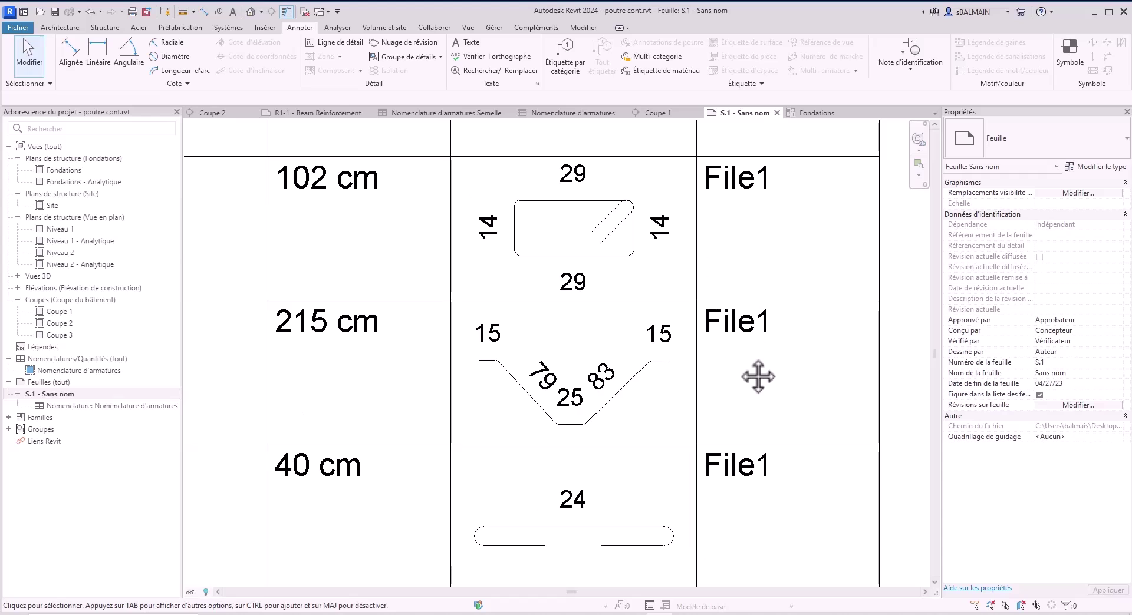
pyautogui.doubleClick(694, 351)
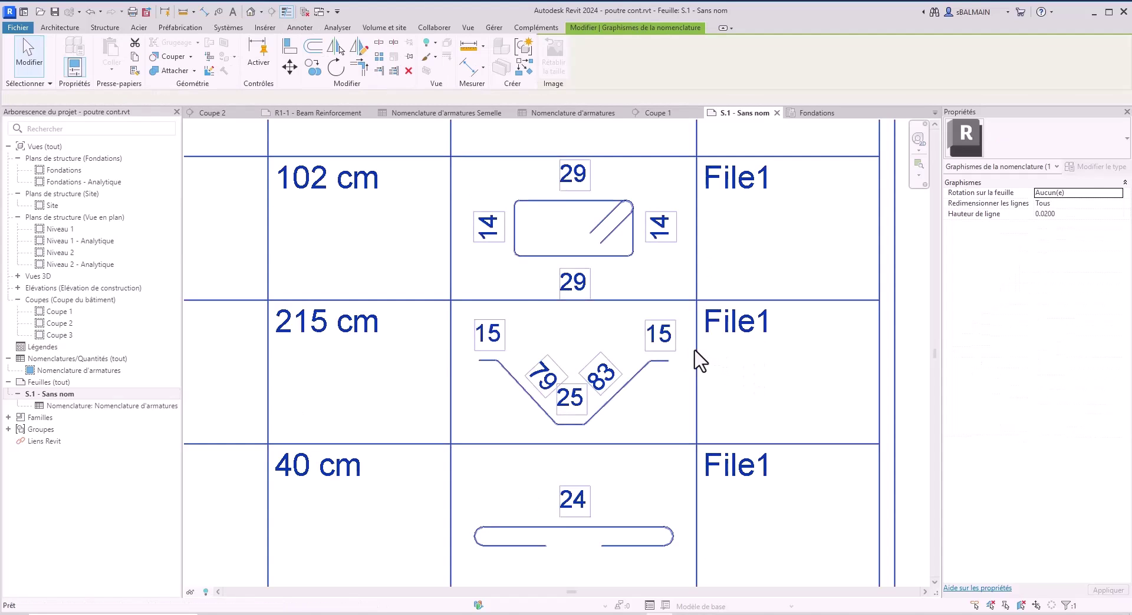
pyautogui.click(1077, 320)
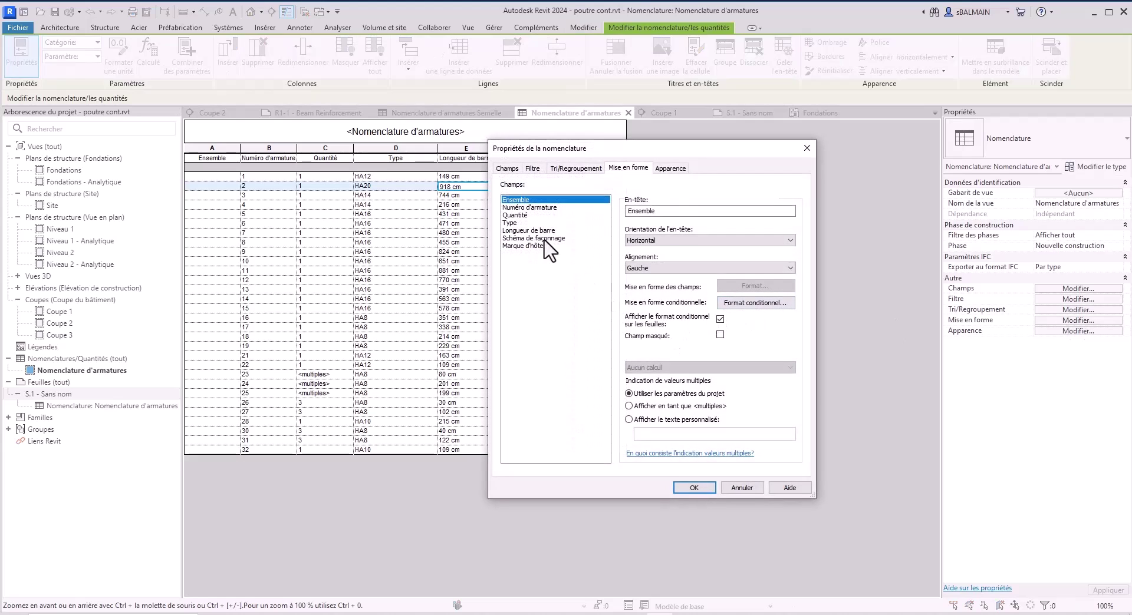
pyautogui.click(544, 239)
pyautogui.click(744, 353)
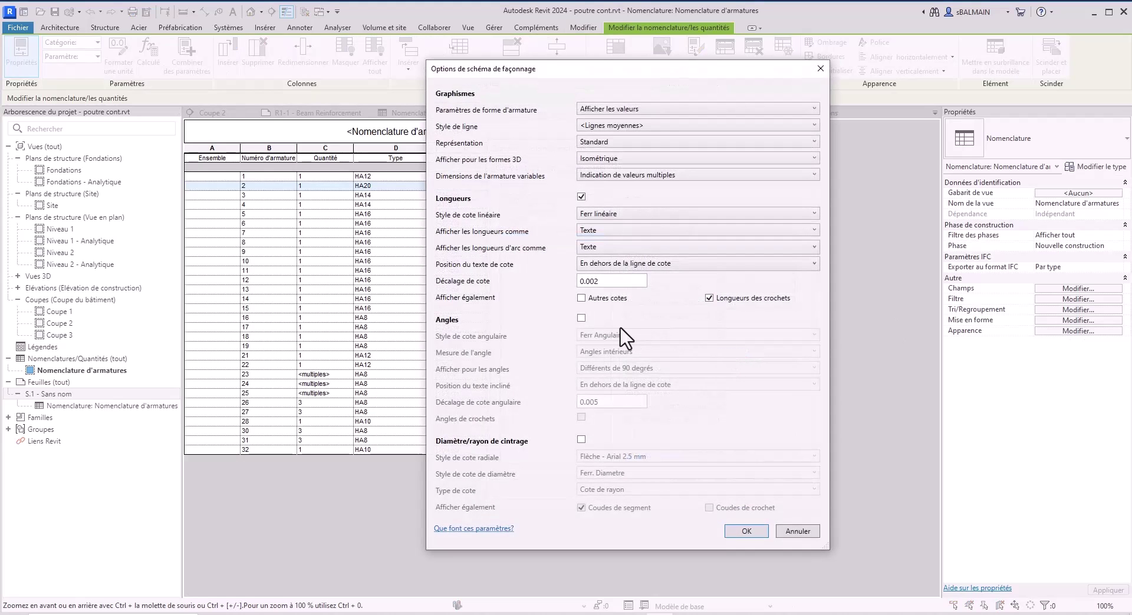
pyautogui.click(581, 318)
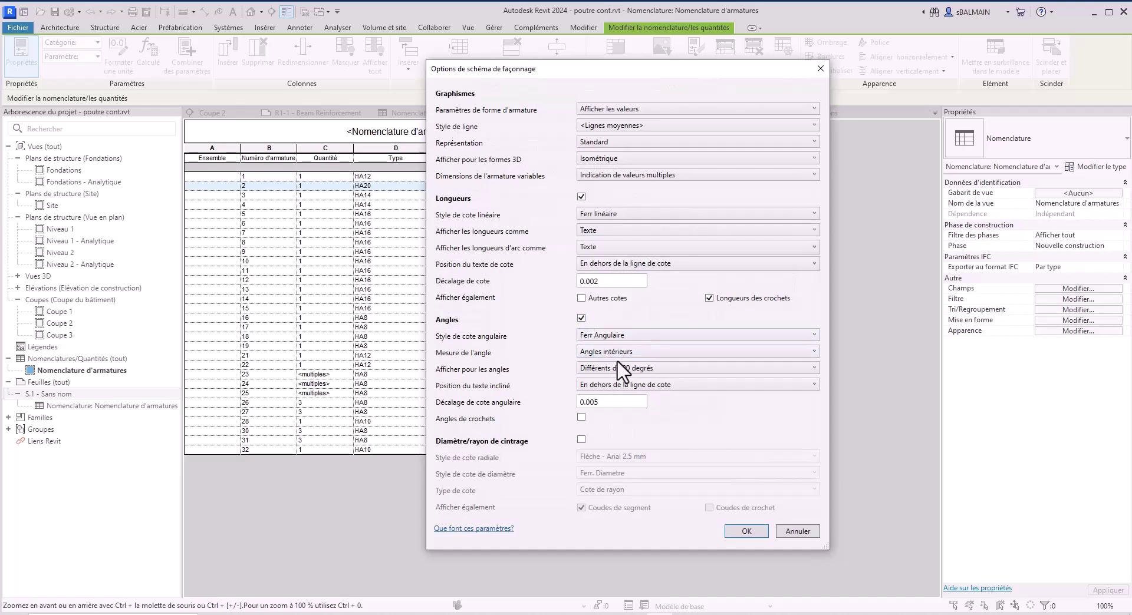
pyautogui.click(742, 529)
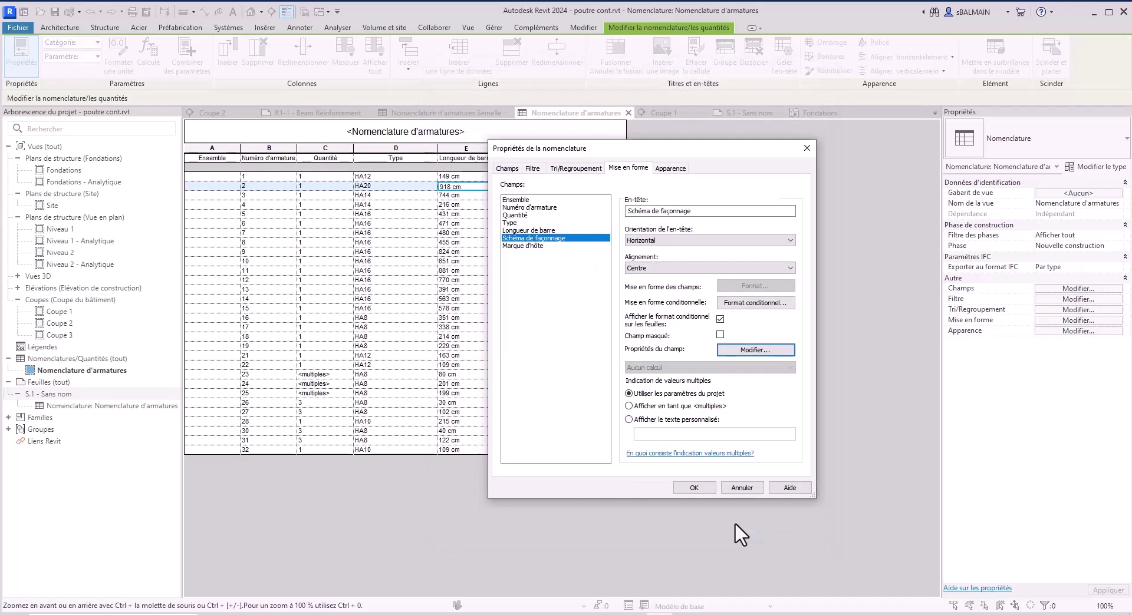
pyautogui.click(684, 489)
pyautogui.doubleClick(65, 394)
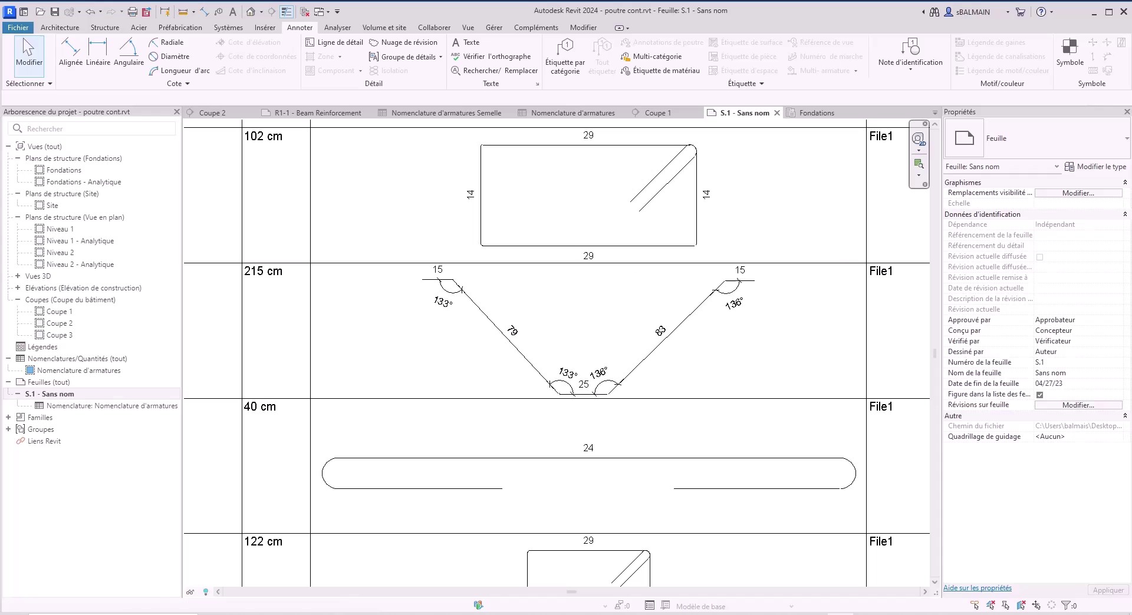
# Step: In the rebar schedule's Schéma de façonnage field options, turn off the angles, show the bend diameter/radius as Cote de diamètre, and return to sheet S.1
pyautogui.doubleClick(148, 407)
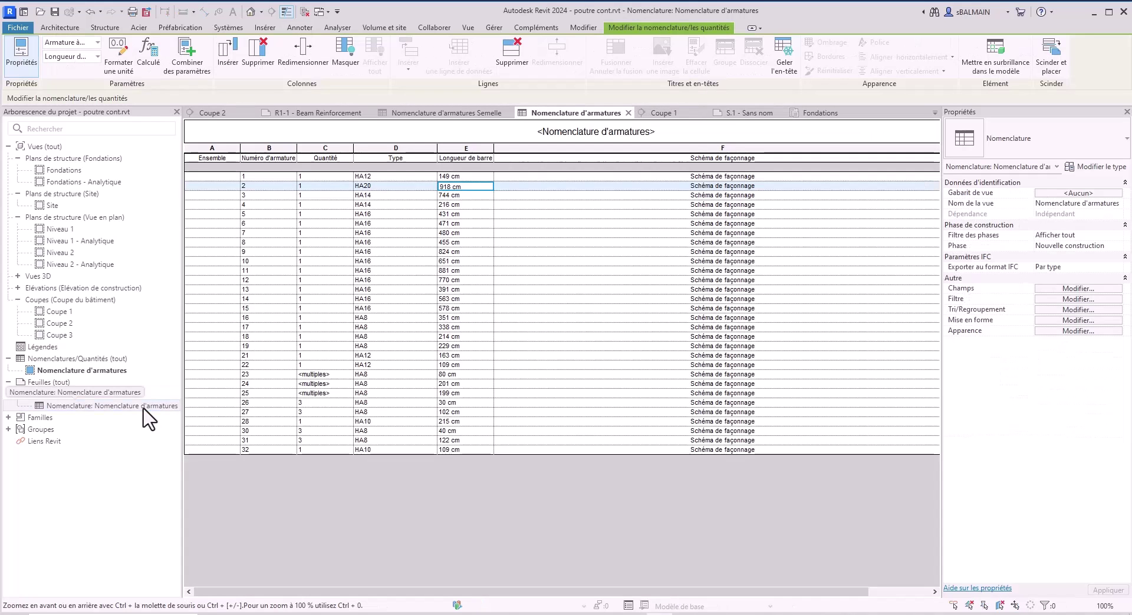
pyautogui.click(1072, 310)
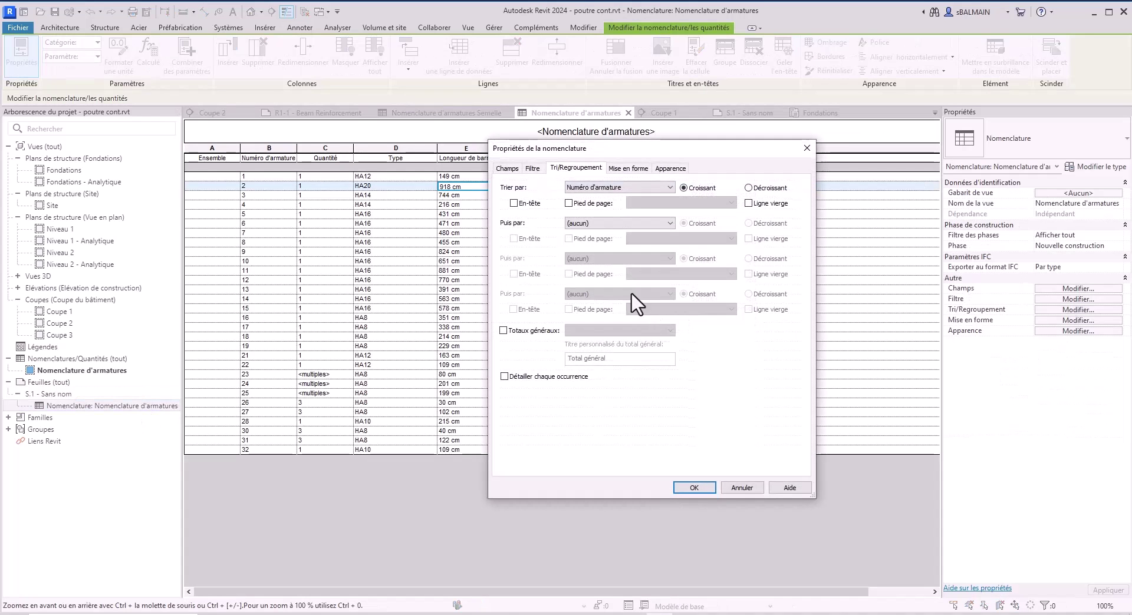
pyautogui.click(613, 169)
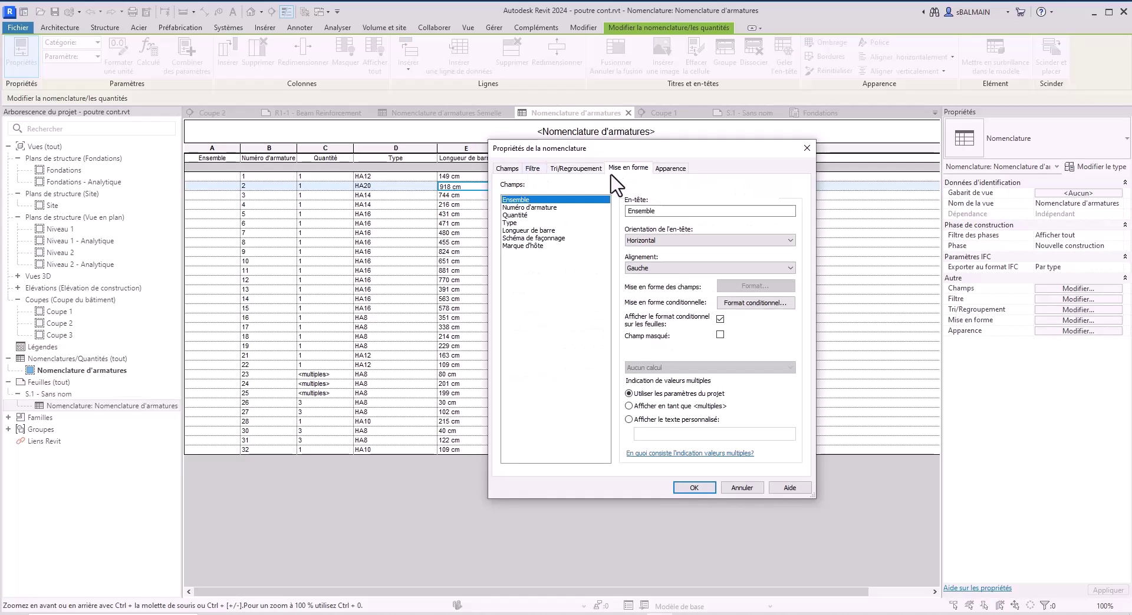
pyautogui.click(534, 238)
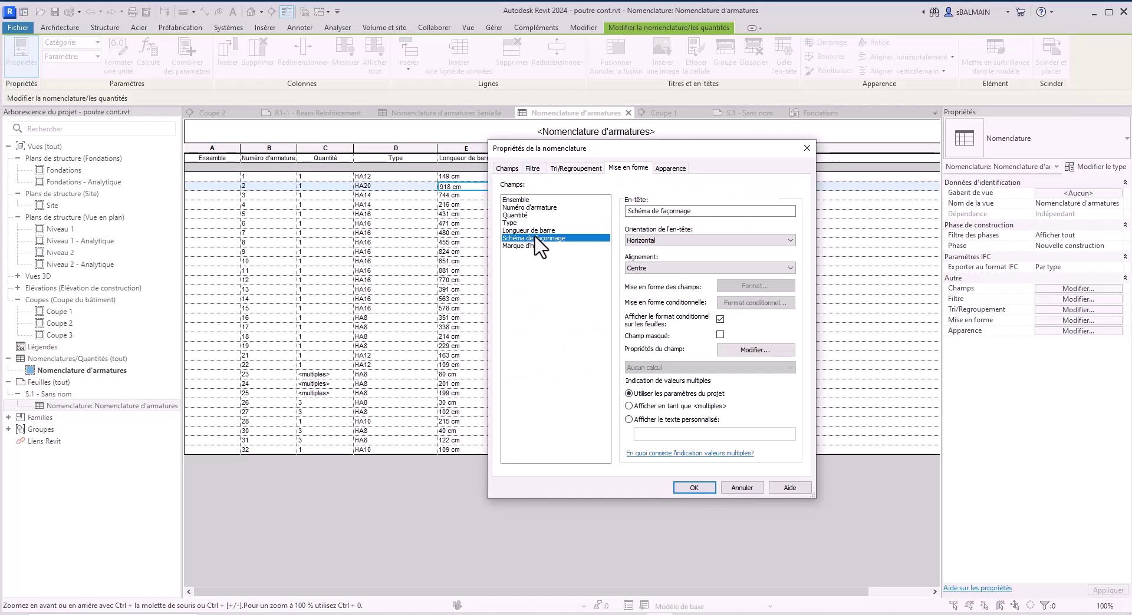
pyautogui.click(745, 351)
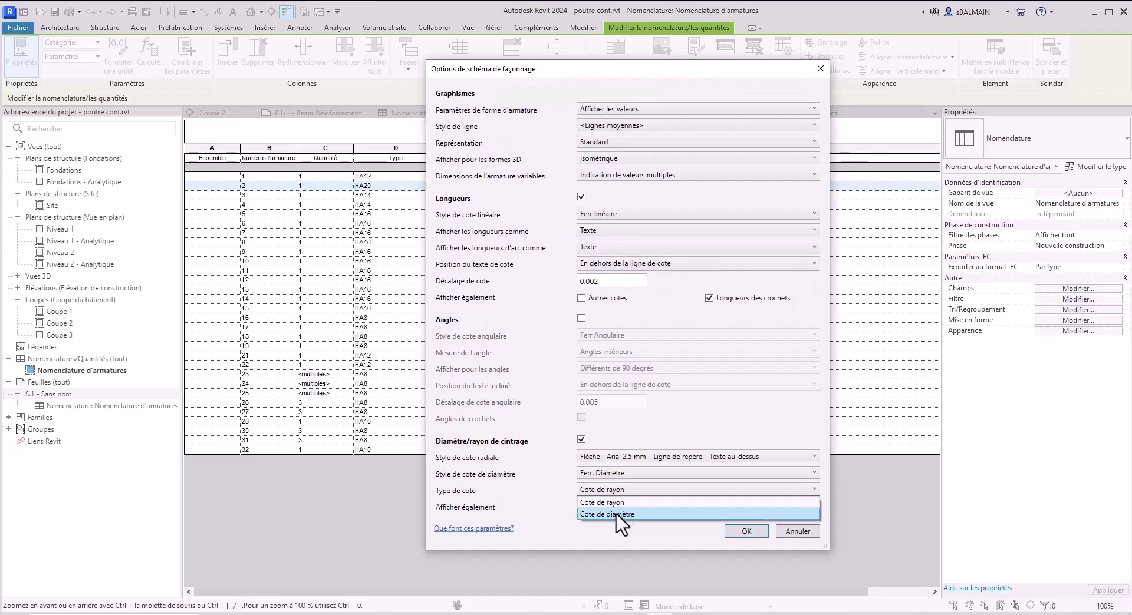
pyautogui.click(619, 517)
pyautogui.click(746, 532)
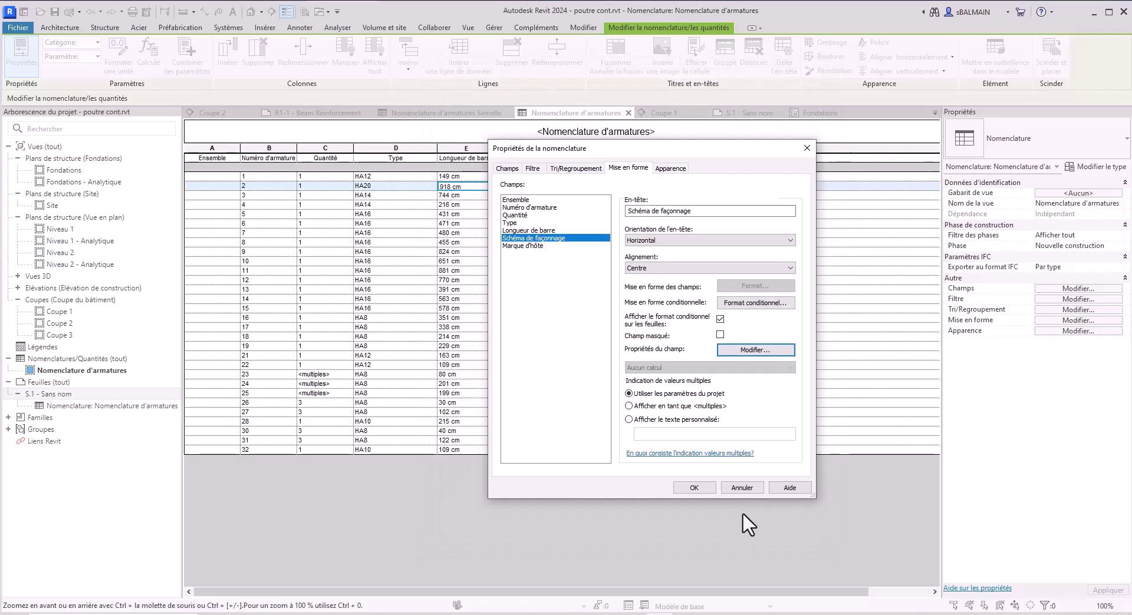
pyautogui.click(713, 486)
pyautogui.doubleClick(100, 396)
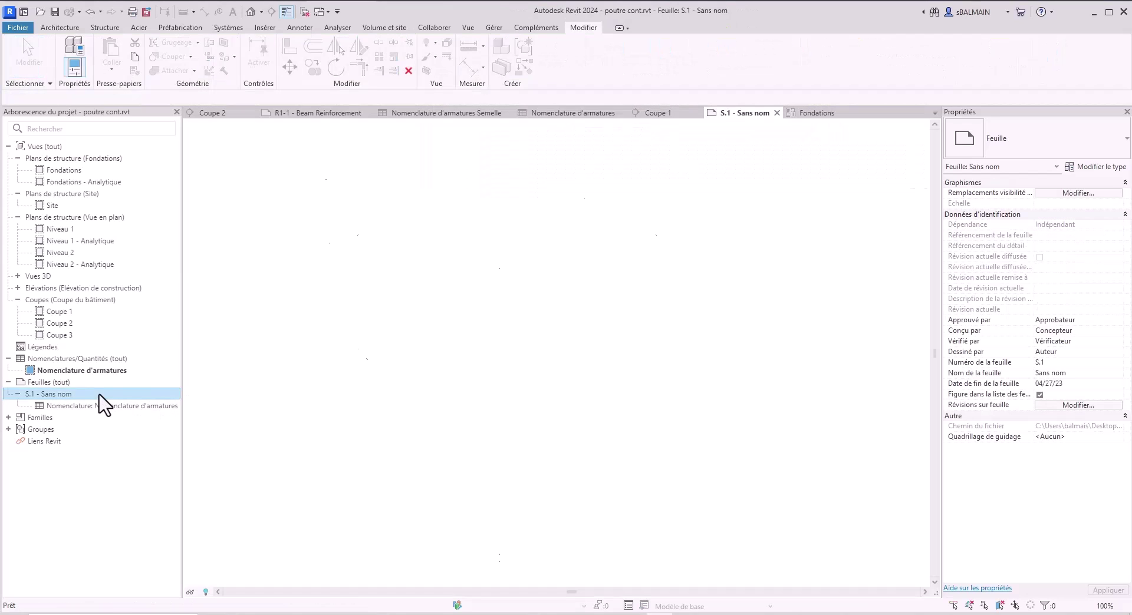
pyautogui.scroll(4, 640, 532)
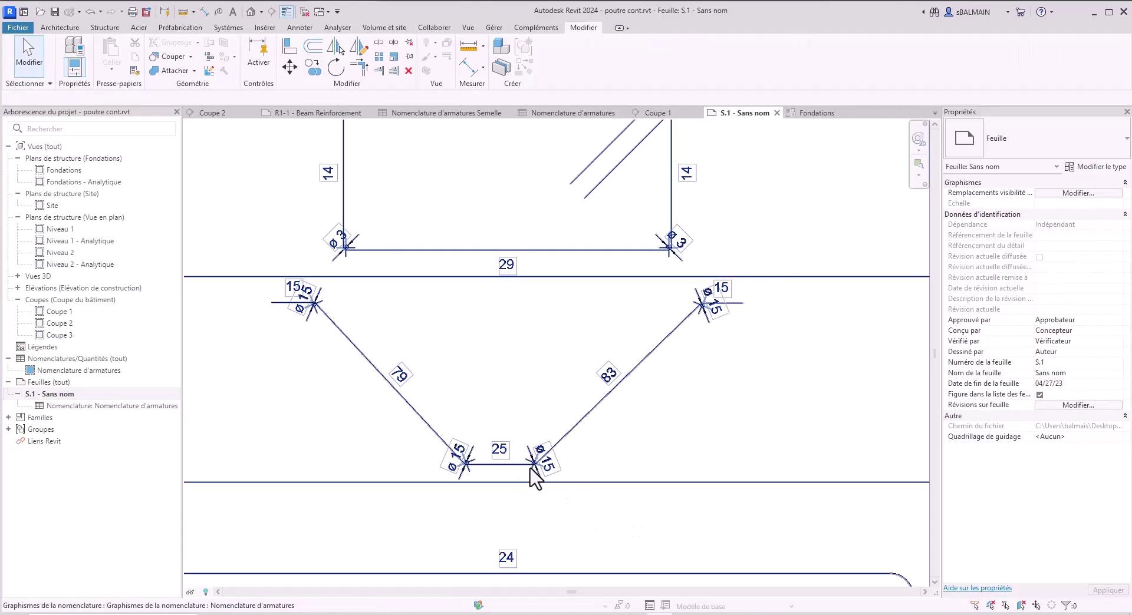